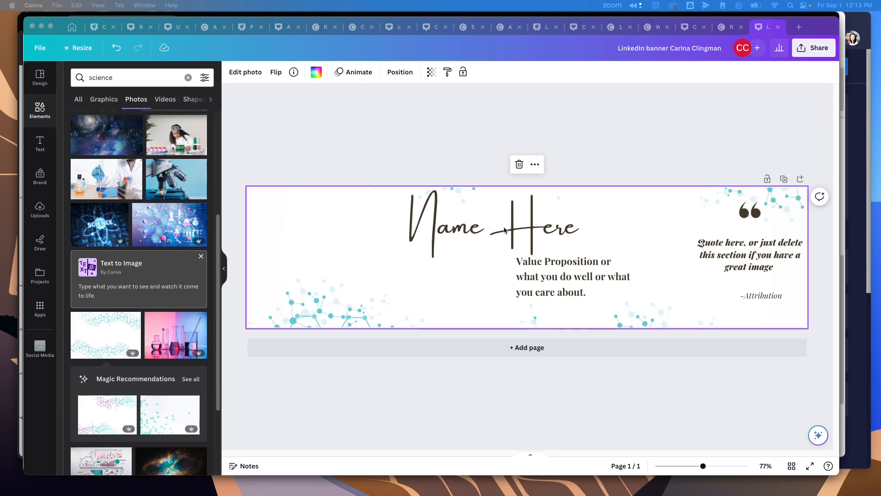
- Widen the "Name Here" text box slightly and narrow the "Value Proposition" text box to the edge of its text
click(454, 229)
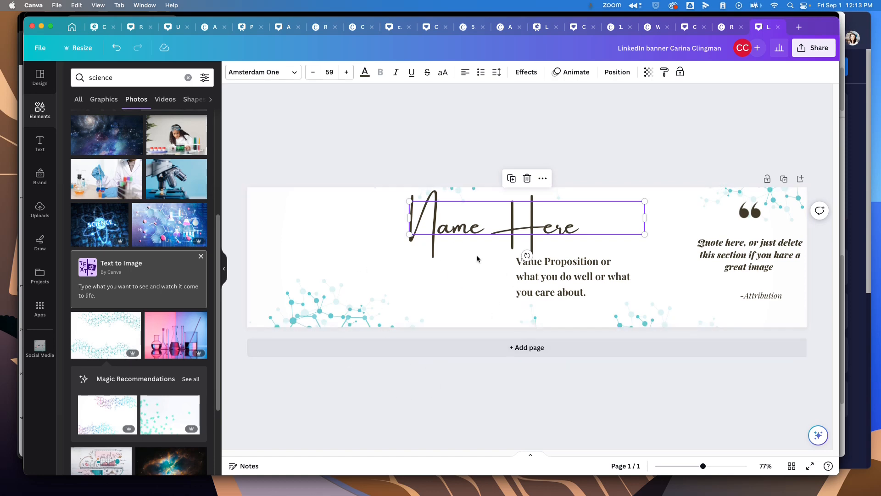
click(532, 228)
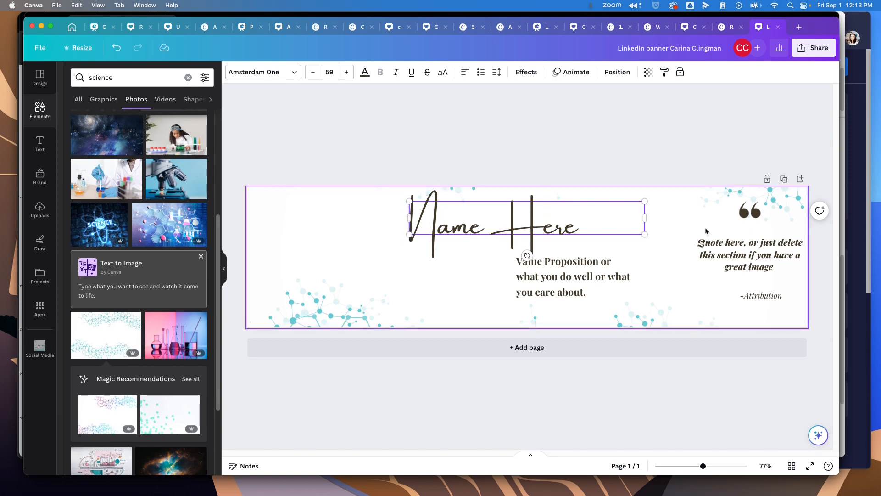
mouse_move(645, 218)
mouse_down()
mouse_move(663, 218)
mouse_move(648, 218)
mouse_up()
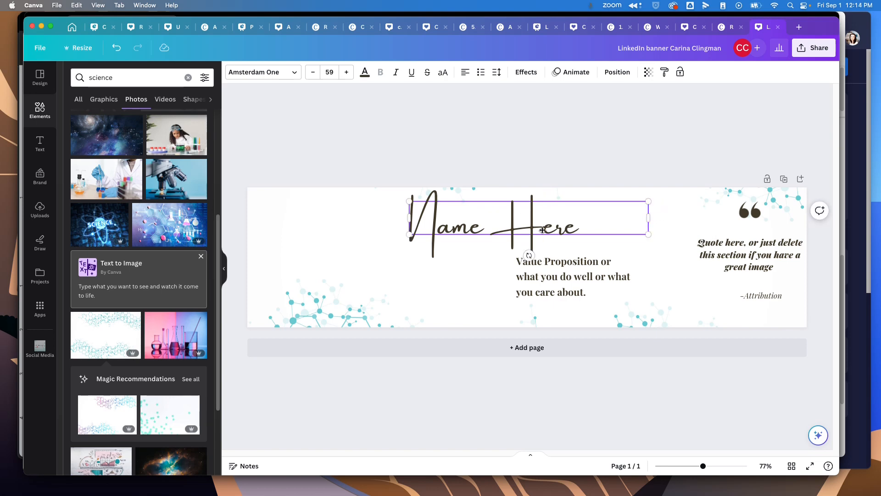
click(559, 289)
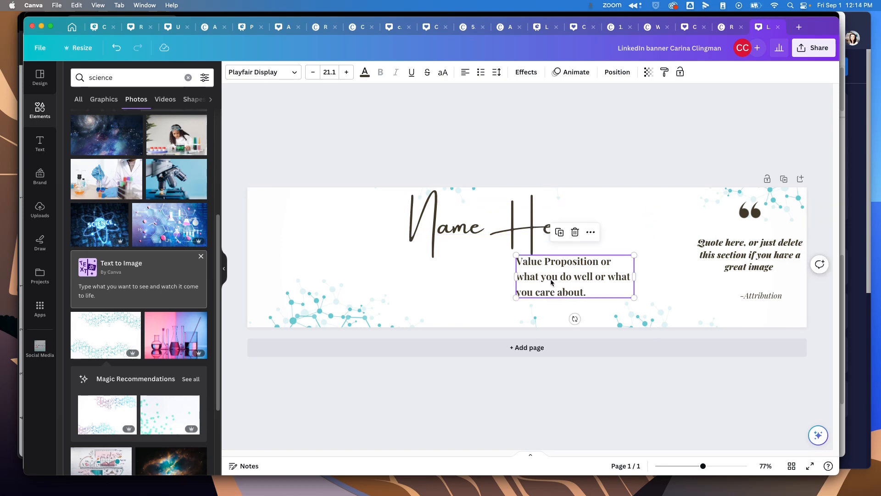
mouse_move(638, 279)
mouse_down()
mouse_move(652, 279)
mouse_move(631, 279)
mouse_up()
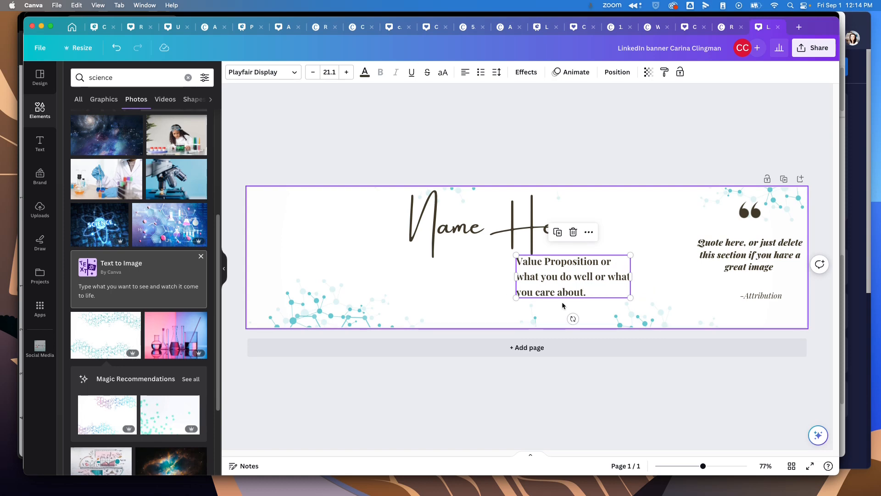
click(652, 235)
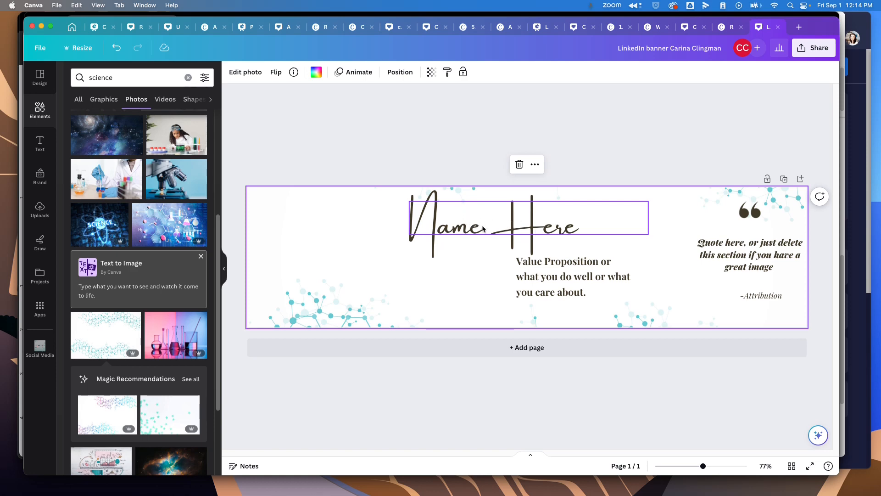
click(567, 275)
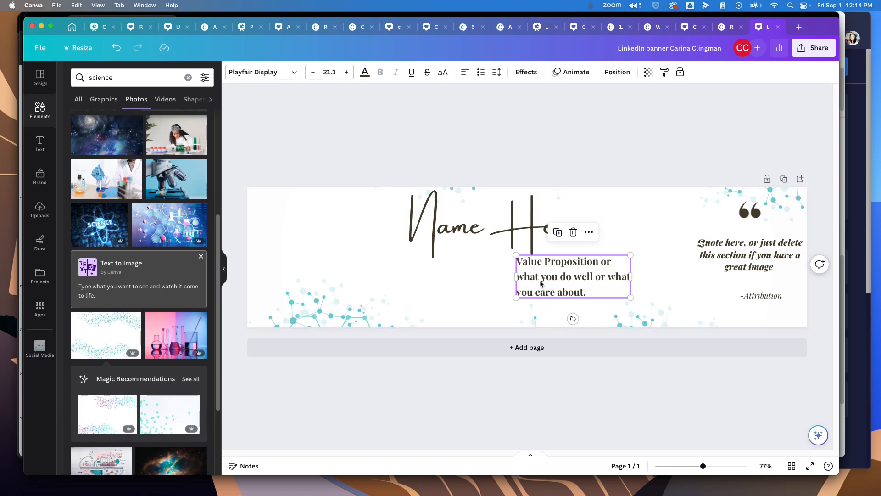
click(749, 258)
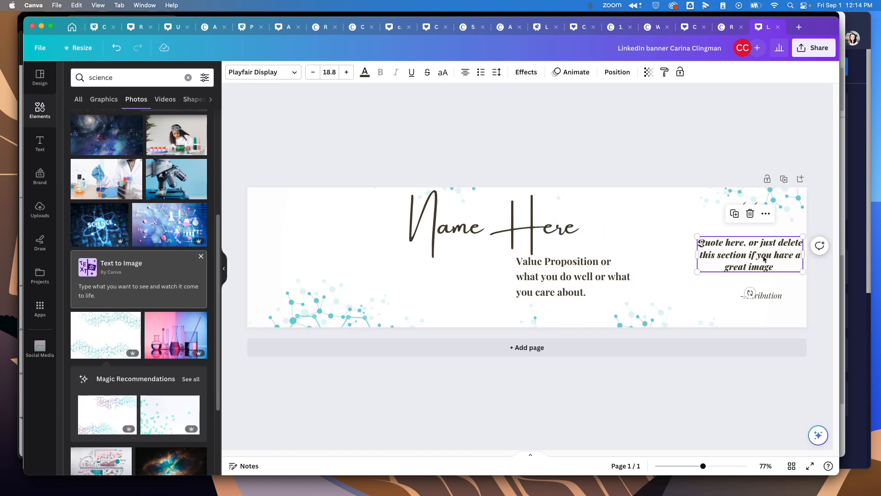
click(769, 371)
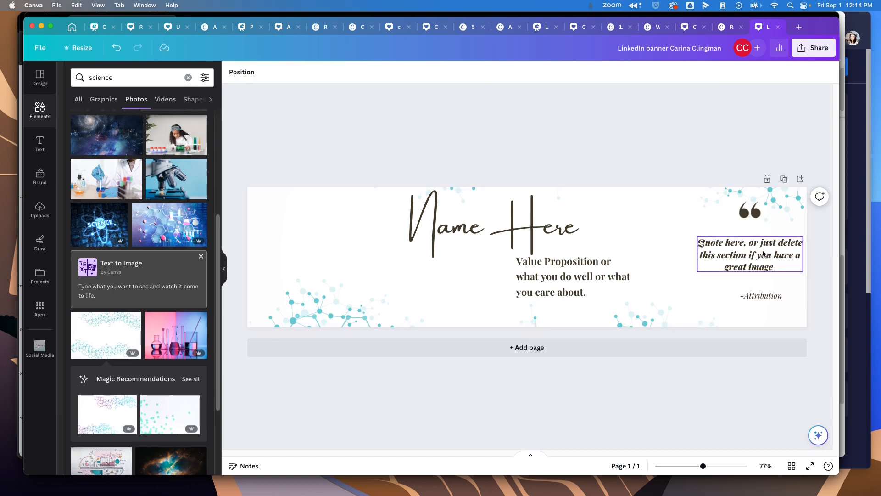
click(749, 253)
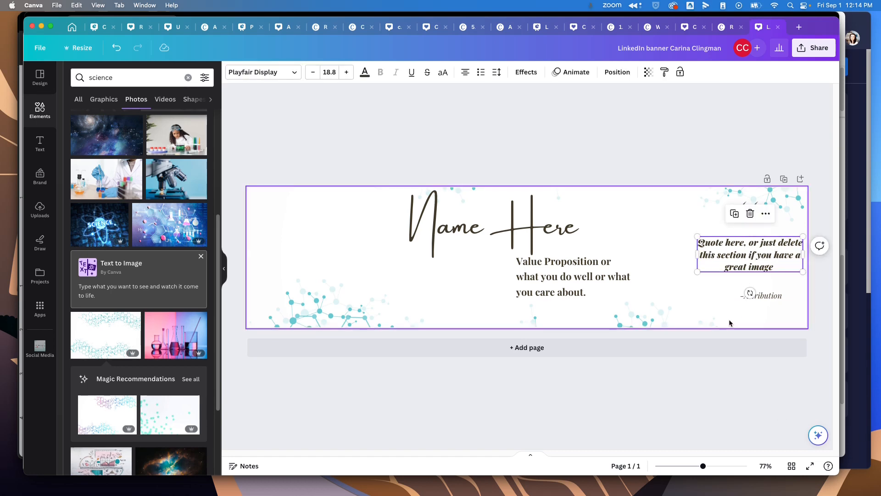
click(729, 251)
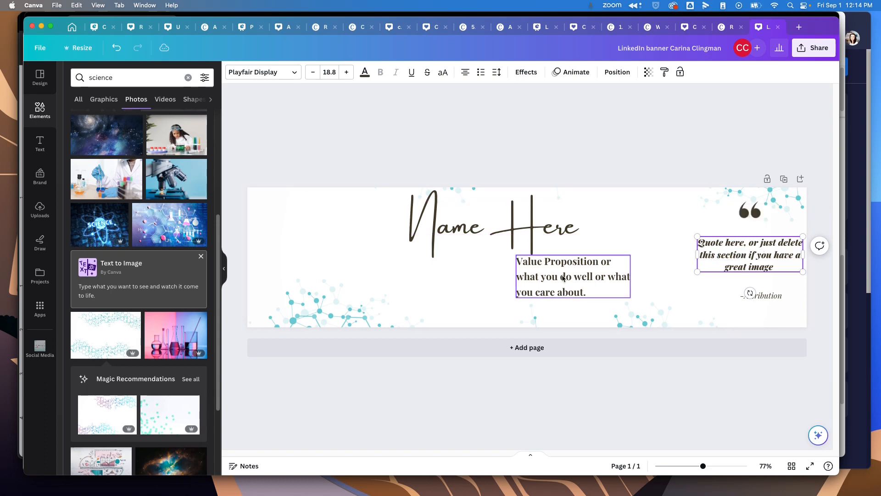
- Try the fonts Anonymous Pro, Arial Unicode and Belleza on the "Name Here" text and set it to Bodoni FLF
click(517, 232)
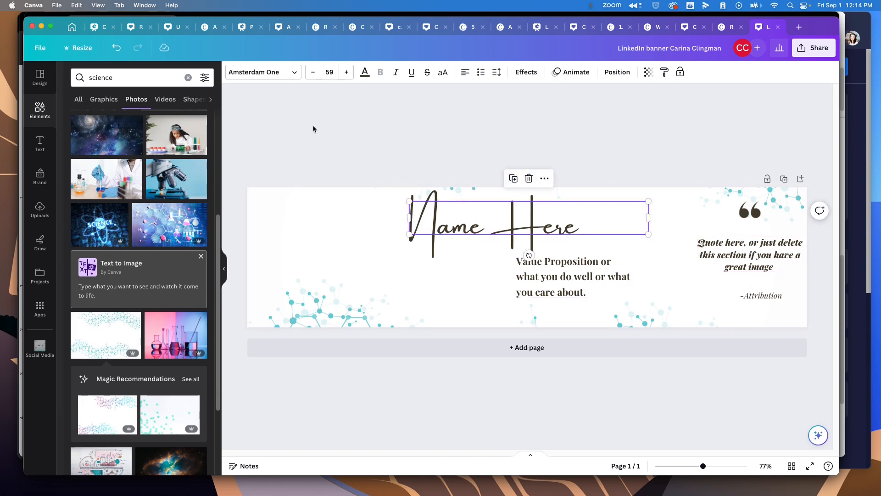
click(268, 71)
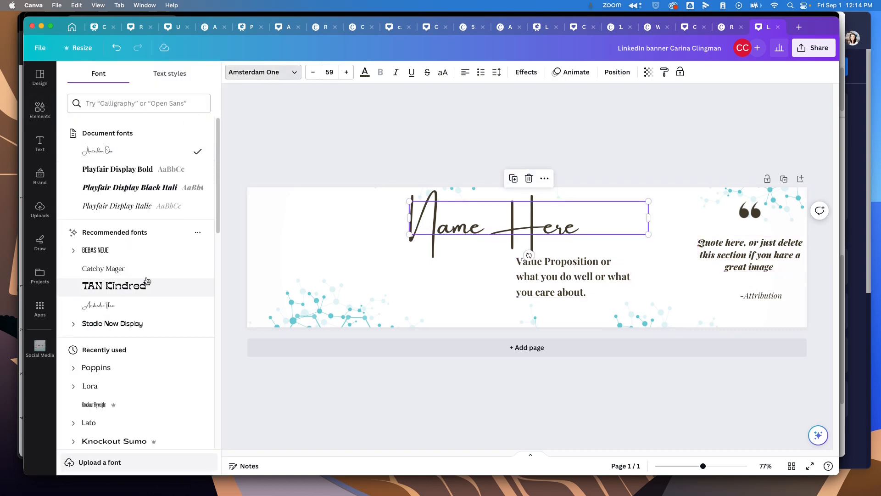
scroll(138, 322, down, 5)
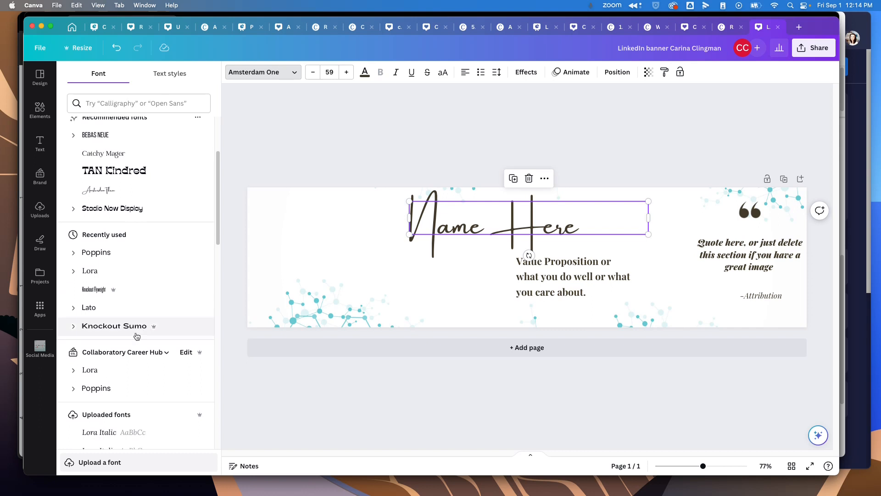
mouse_move(117, 293)
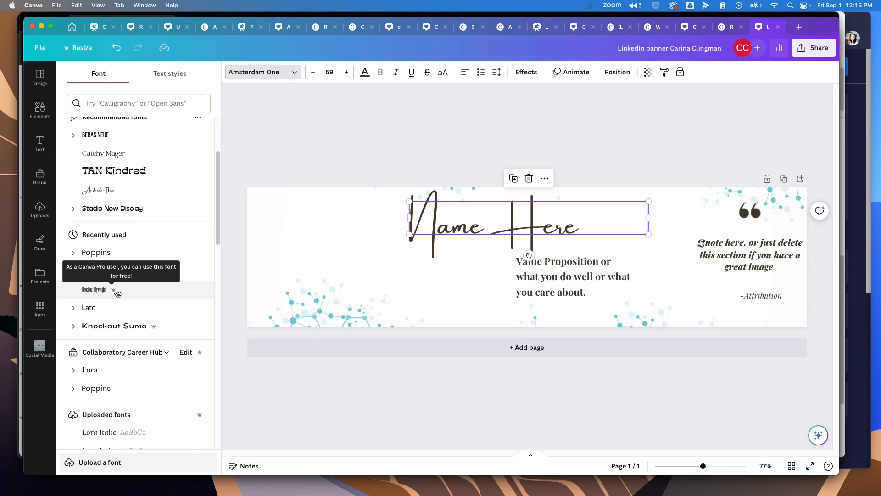
scroll(117, 293, down, 8)
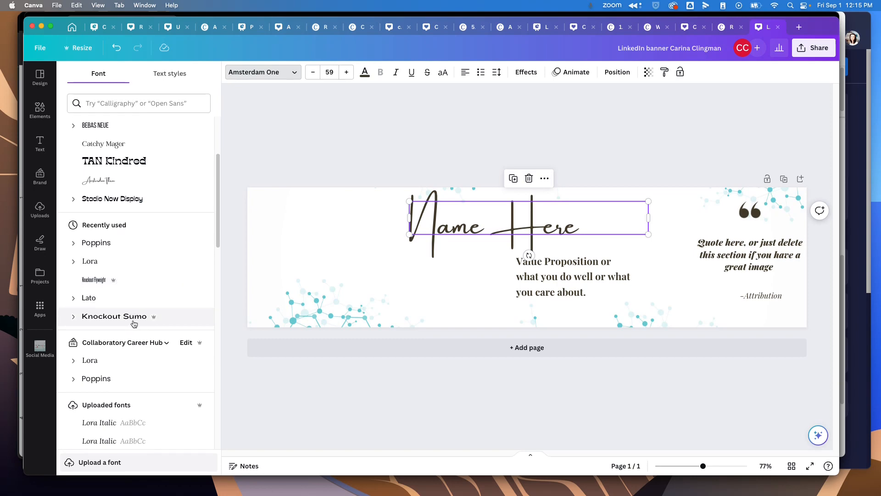
scroll(137, 335, down, 10)
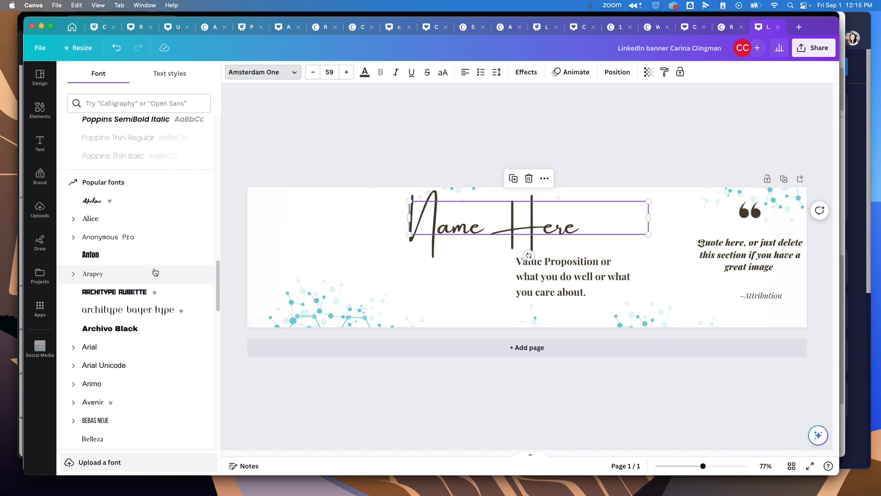
click(105, 242)
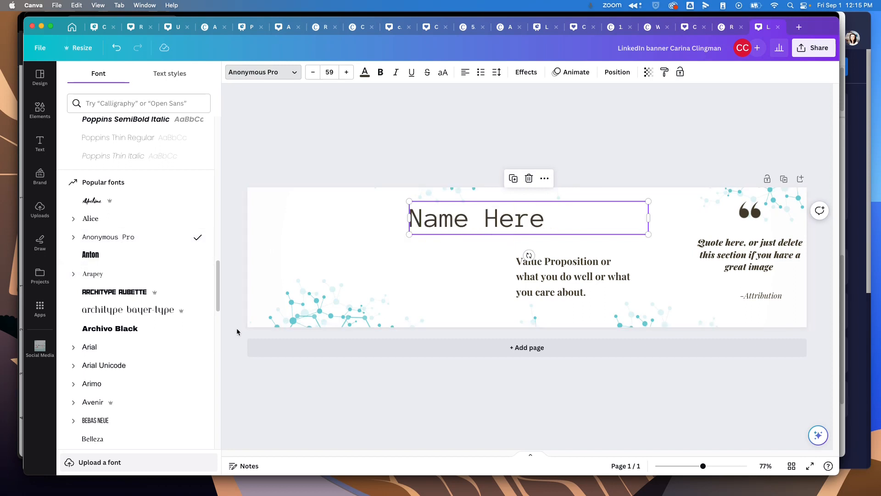
click(133, 363)
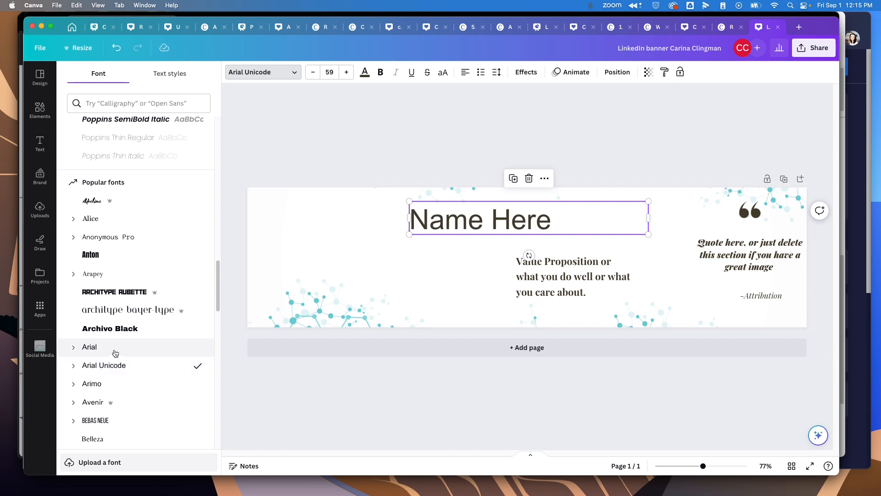
click(120, 438)
scroll(138, 381, down, 5)
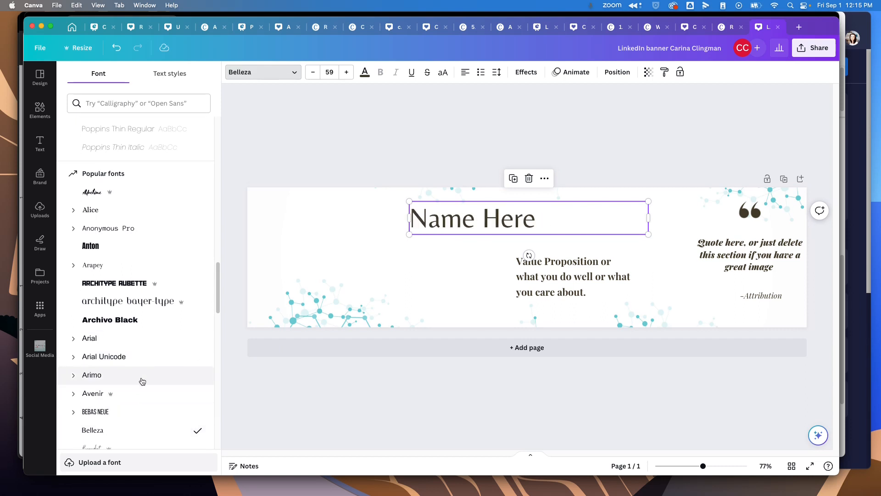
click(122, 389)
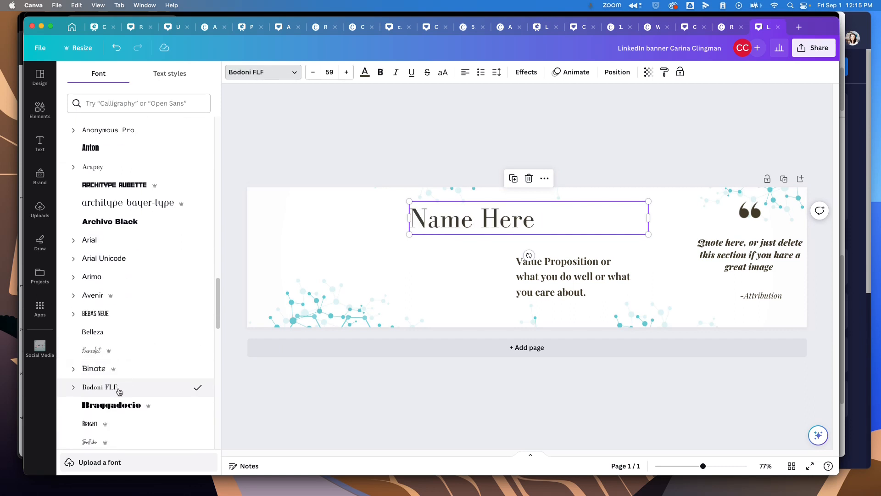
scroll(173, 364, down, 5)
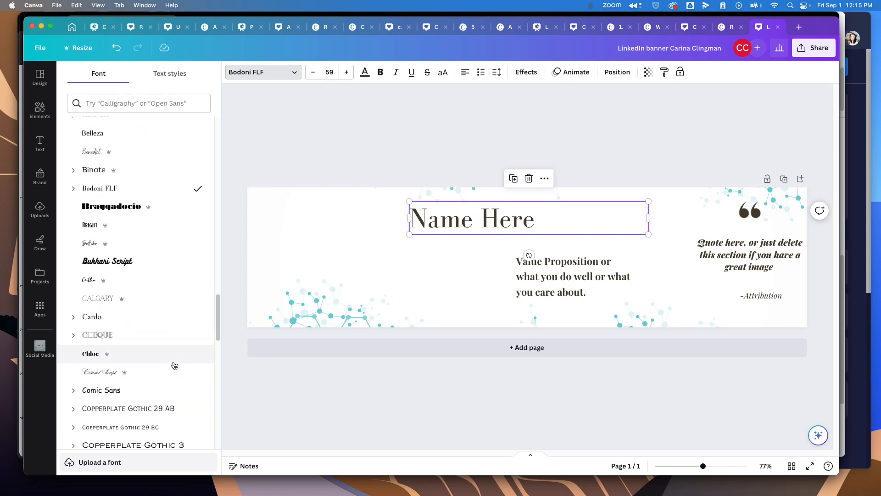
scroll(185, 315, up, 15)
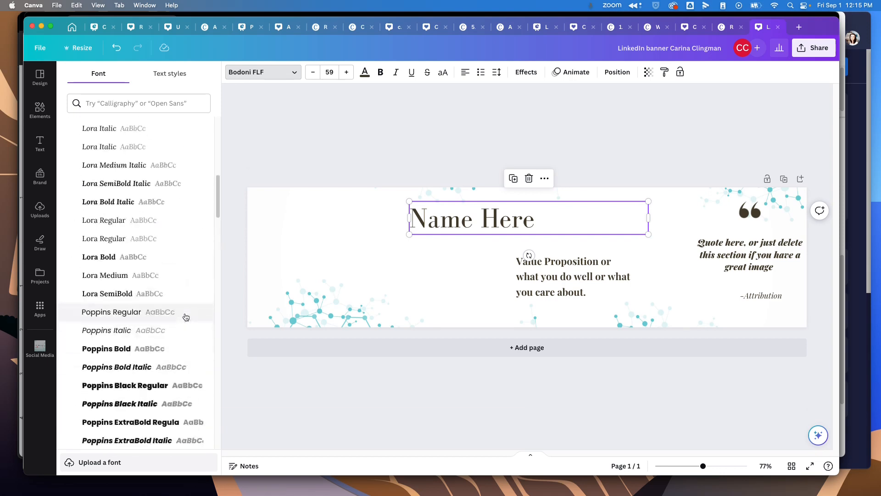
click(536, 282)
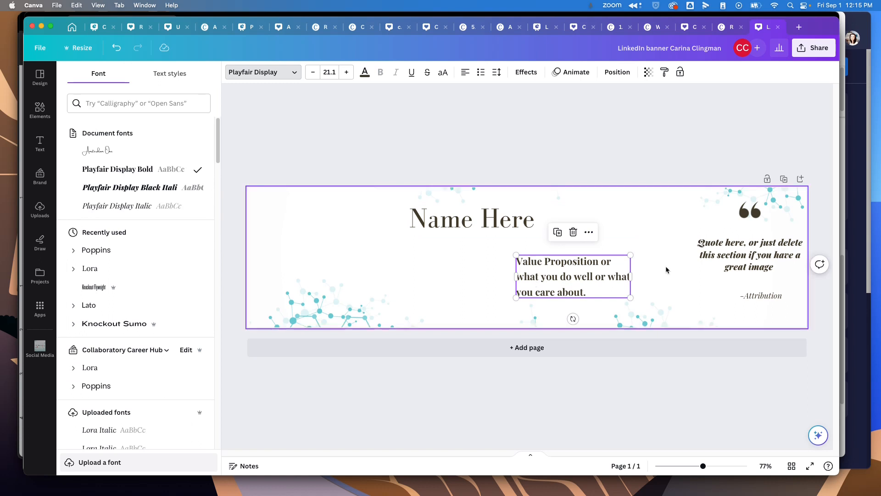
click(751, 266)
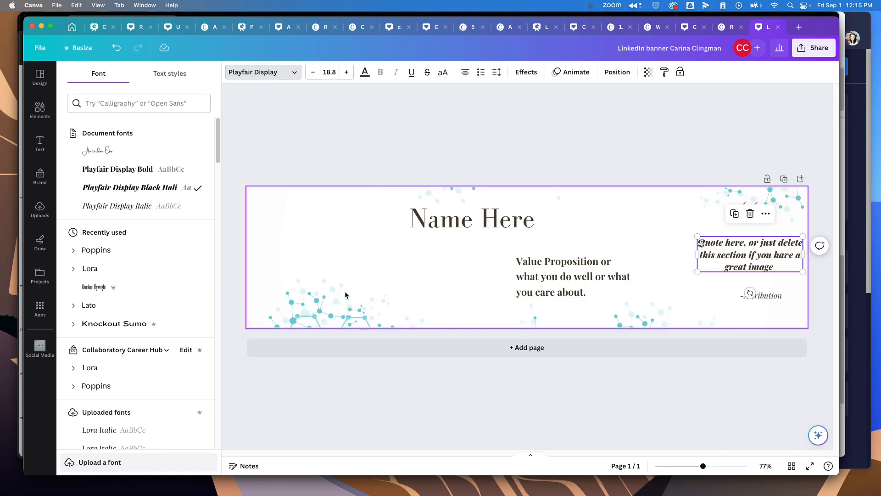
click(346, 267)
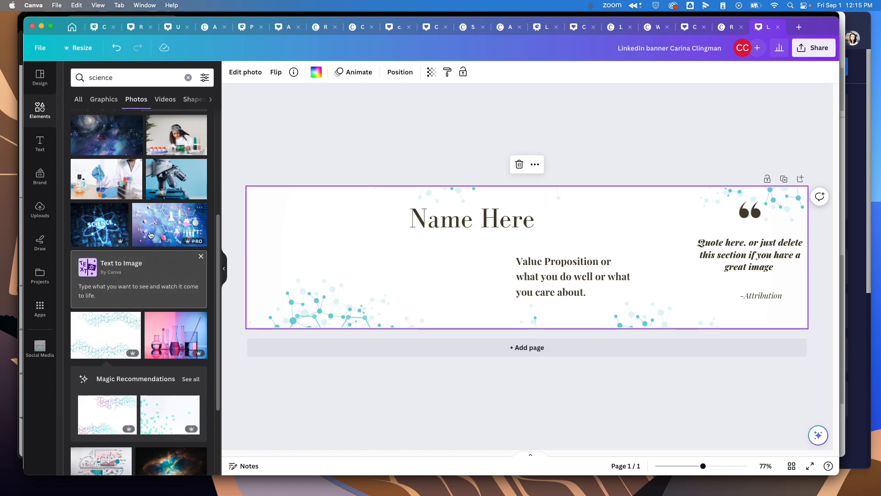
- Search the elements library for "science" and show all of the photo results
click(45, 116)
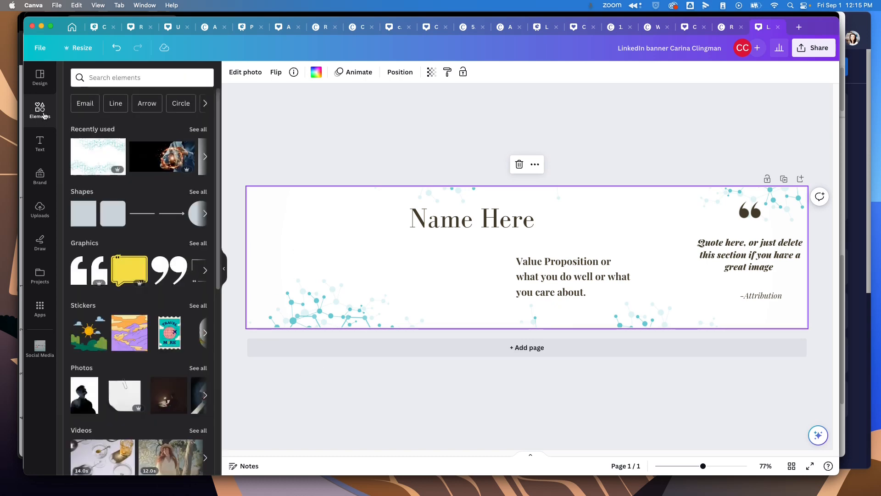
click(118, 77)
text(science)
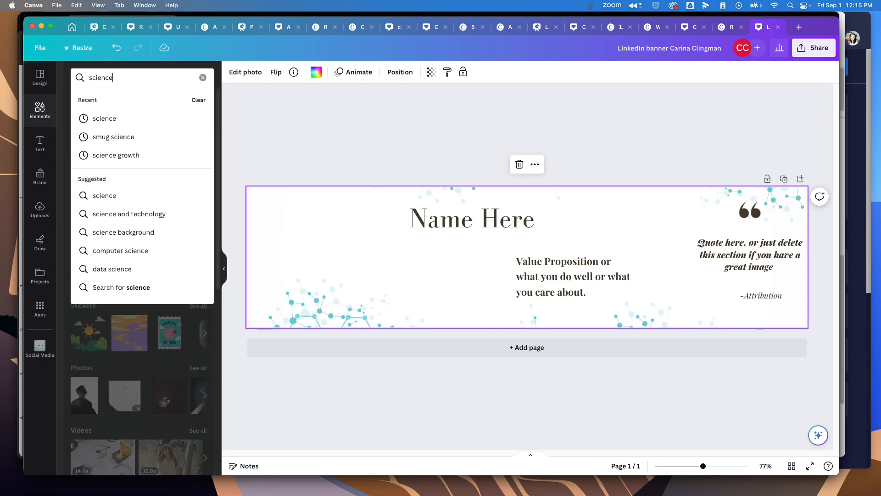
key(Return)
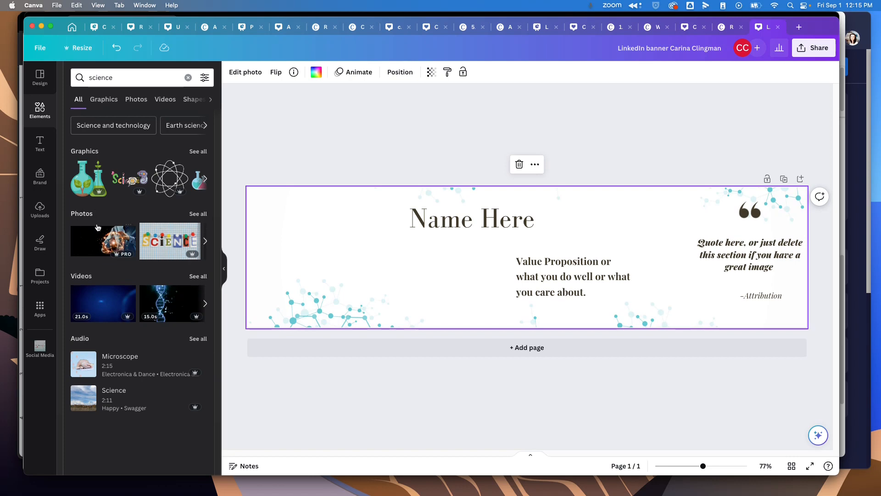
click(199, 214)
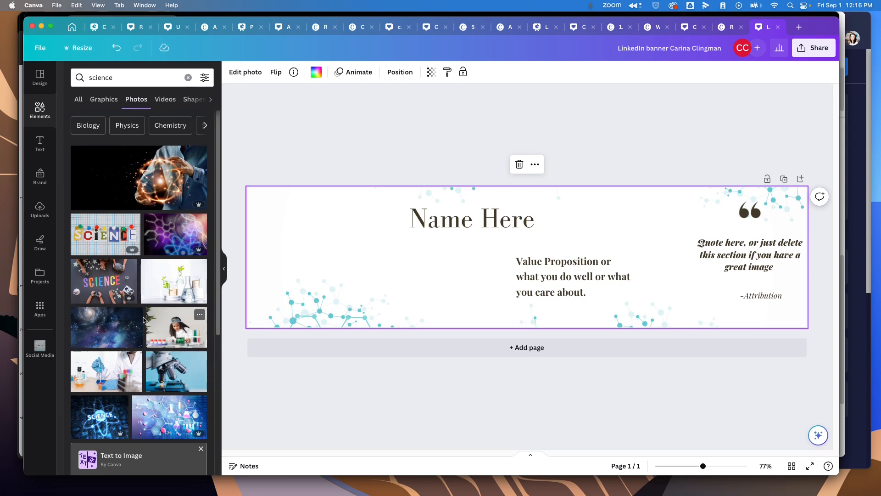
- Add the blue photo of a microscope with laboratory glassware to the banner and make it replace the background
scroll(150, 348, down, 5)
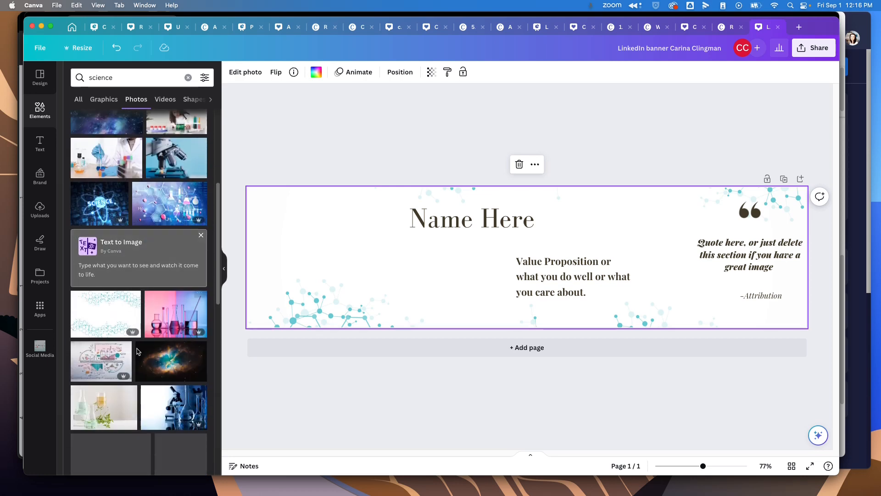
scroll(124, 317, down, 2)
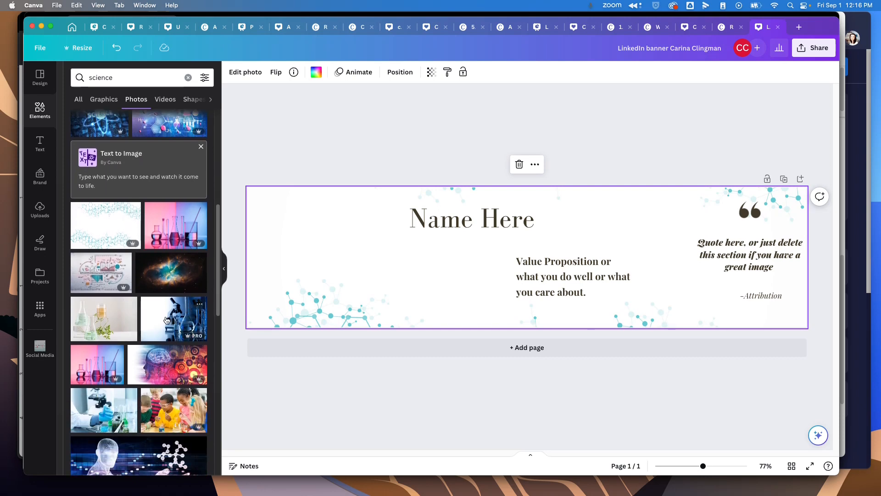
click(166, 319)
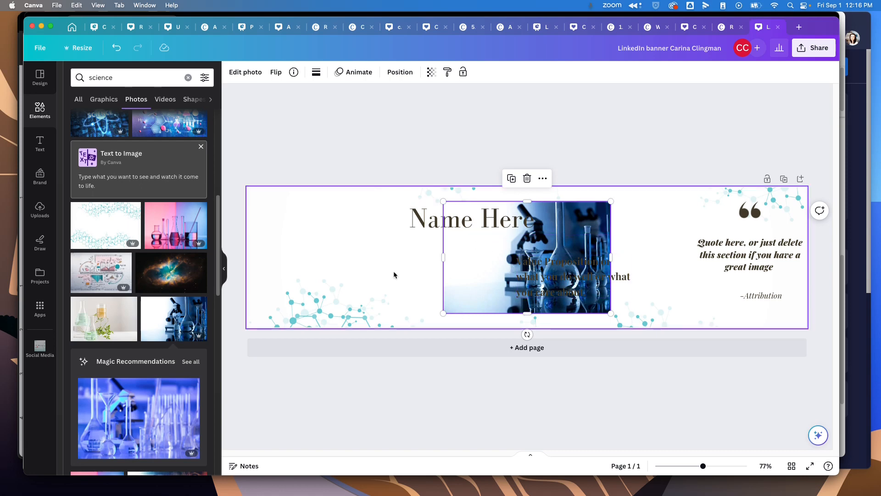
right_click(469, 275)
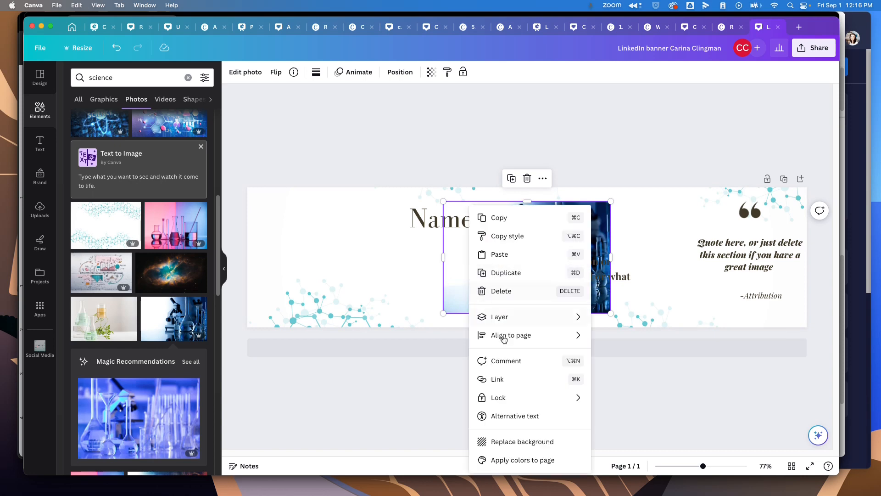
click(518, 440)
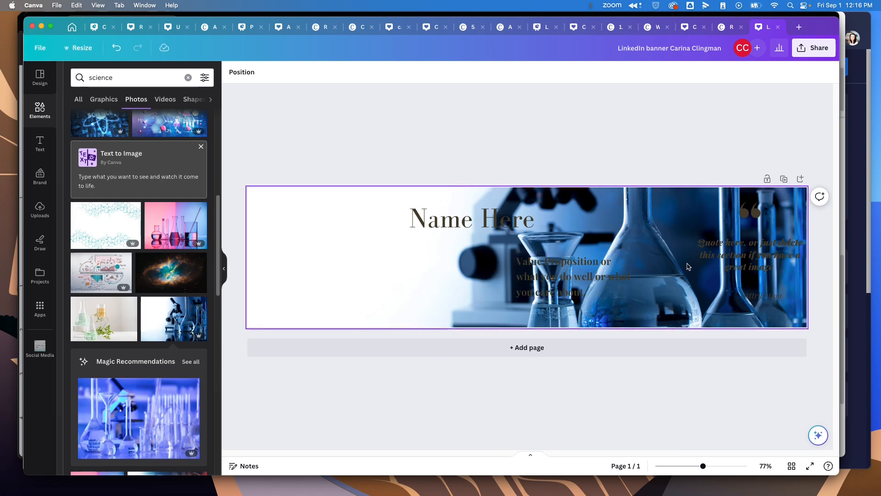
- Reposition the background photo vertically within the banner so the upper part of the microscope fills the visible area
double_click(389, 276)
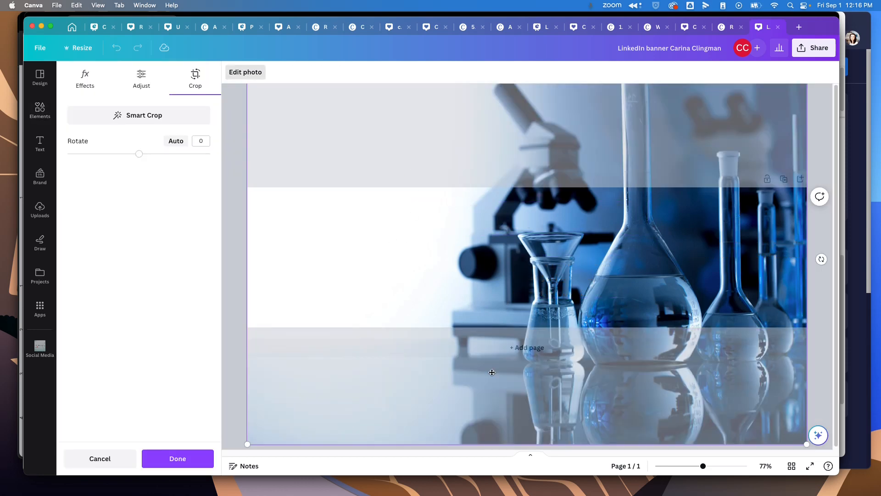
drag(394, 238, 397, 309)
click(244, 243)
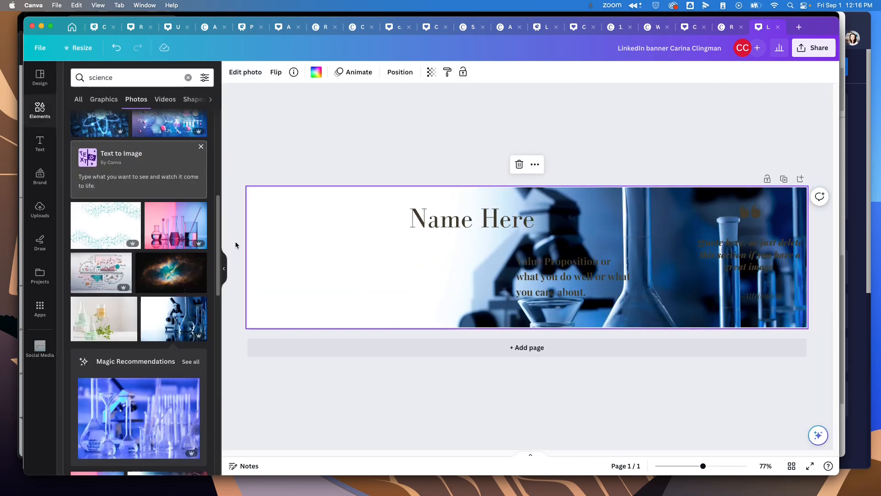
double_click(312, 240)
drag(325, 149, 326, 153)
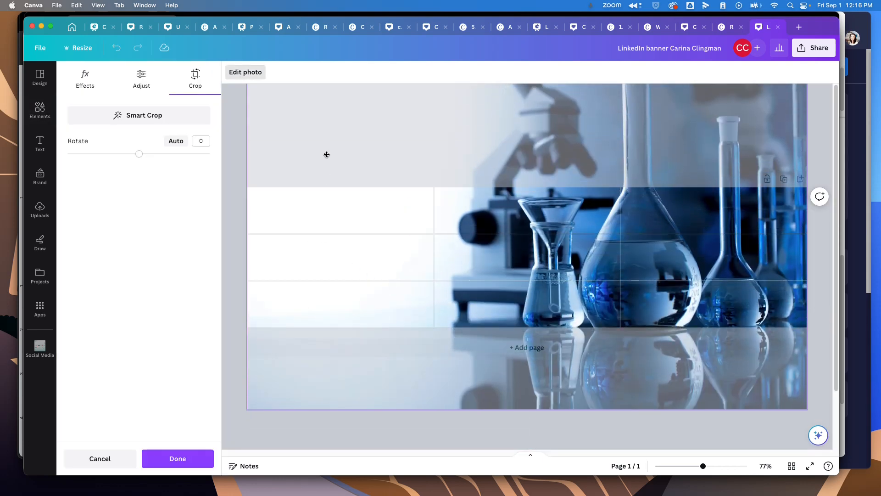
click(230, 180)
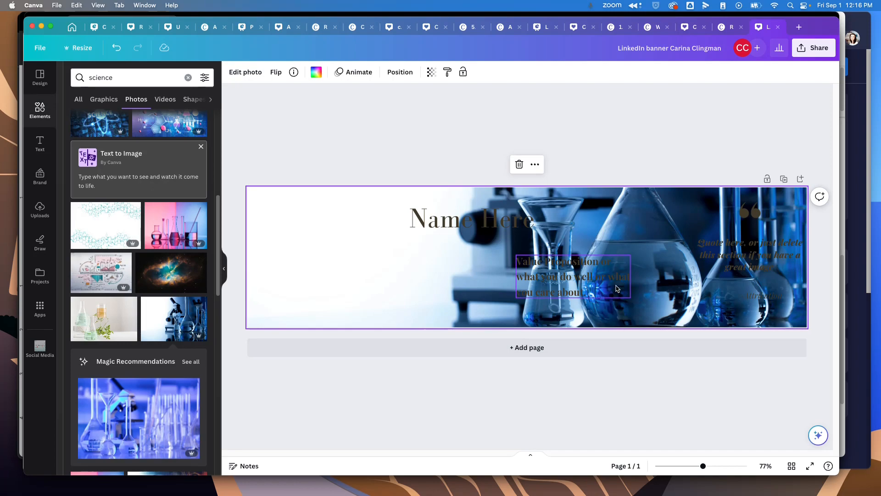
double_click(366, 251)
drag(366, 250, 372, 307)
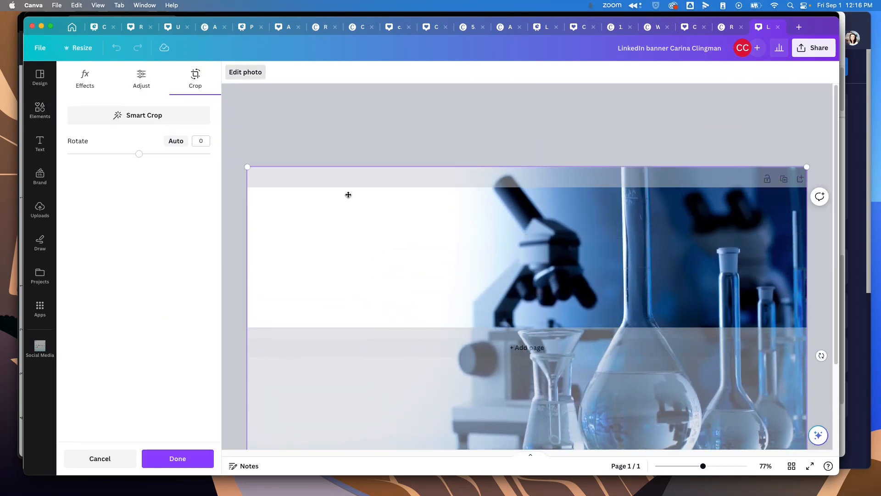
click(240, 240)
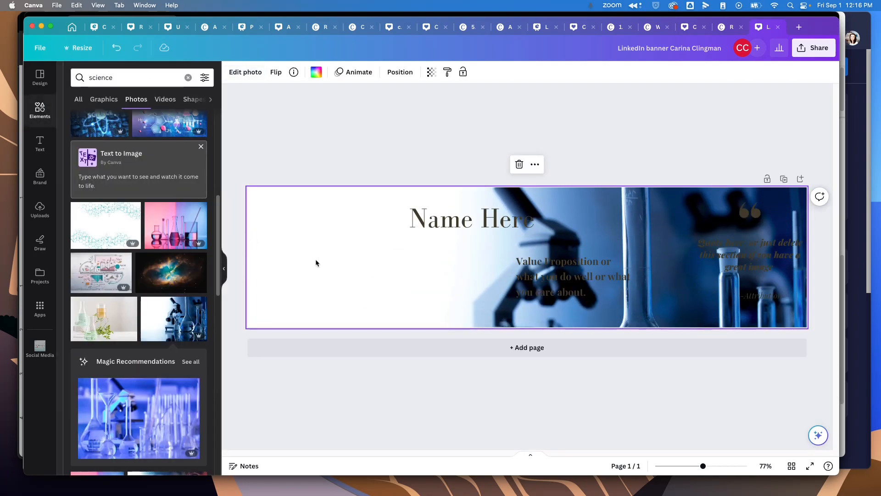
- Recolour the "Name Here" text with the custom slate blue #596292
click(490, 223)
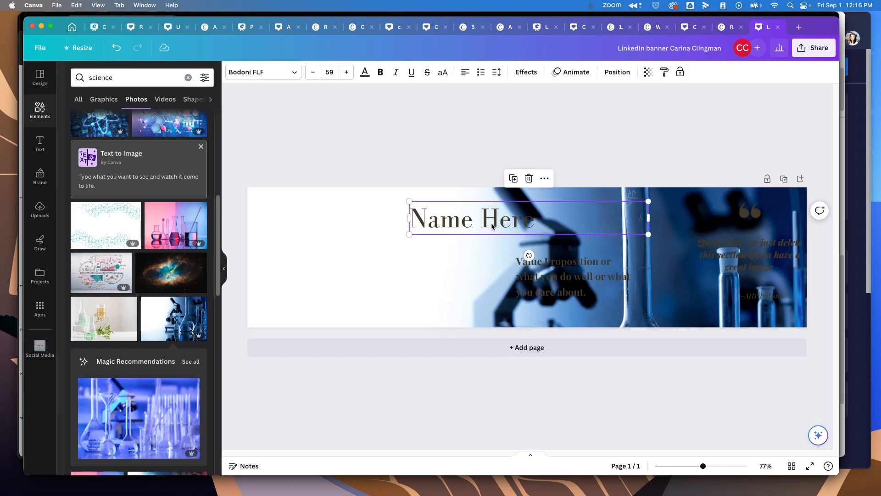
click(365, 73)
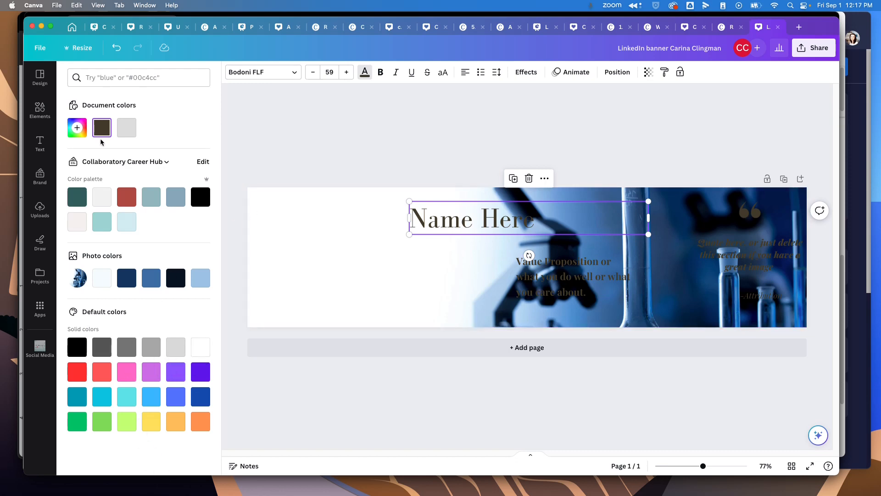
click(77, 128)
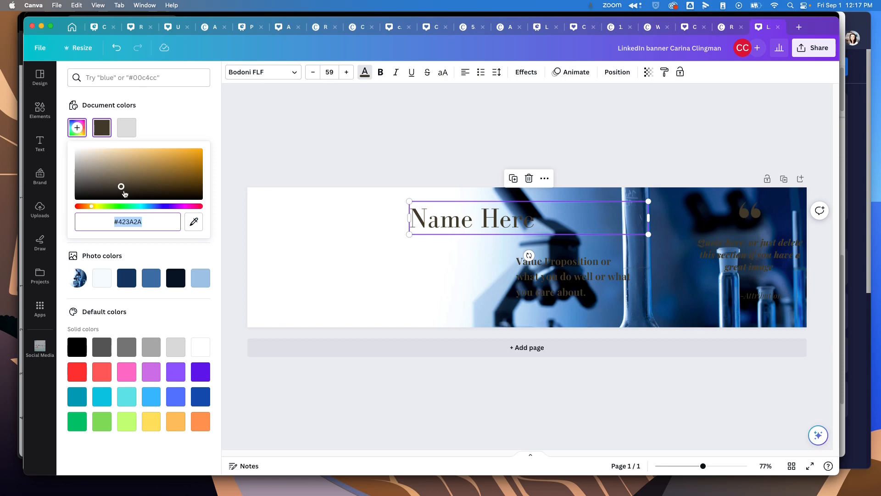
click(156, 206)
mouse_move(123, 187)
mouse_down()
mouse_move(104, 162)
mouse_move(143, 183)
mouse_move(101, 177)
mouse_move(92, 161)
mouse_move(147, 170)
mouse_move(114, 167)
mouse_move(125, 170)
mouse_up()
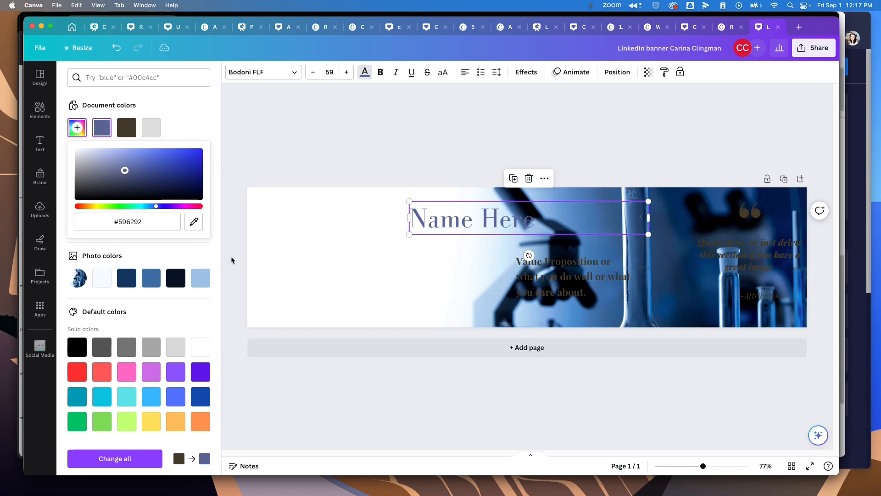
key(Escape)
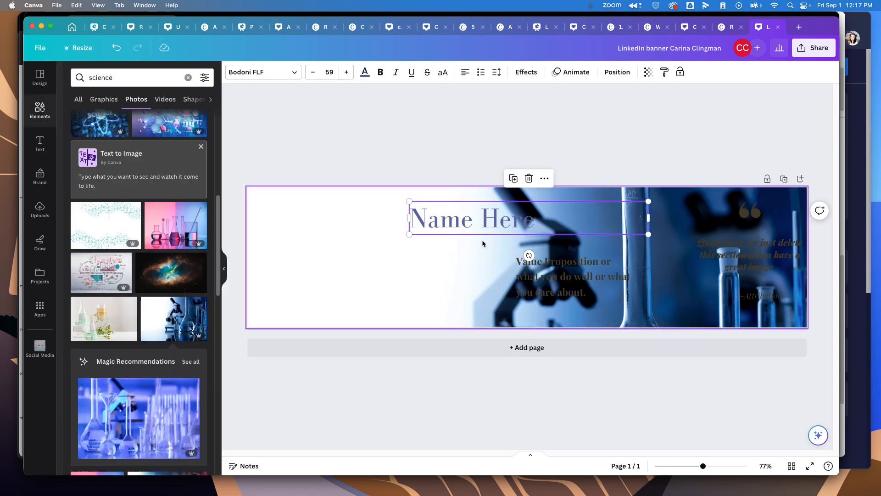
- Change the "Value Proposition" text colour to the light grey from the document colours
click(559, 274)
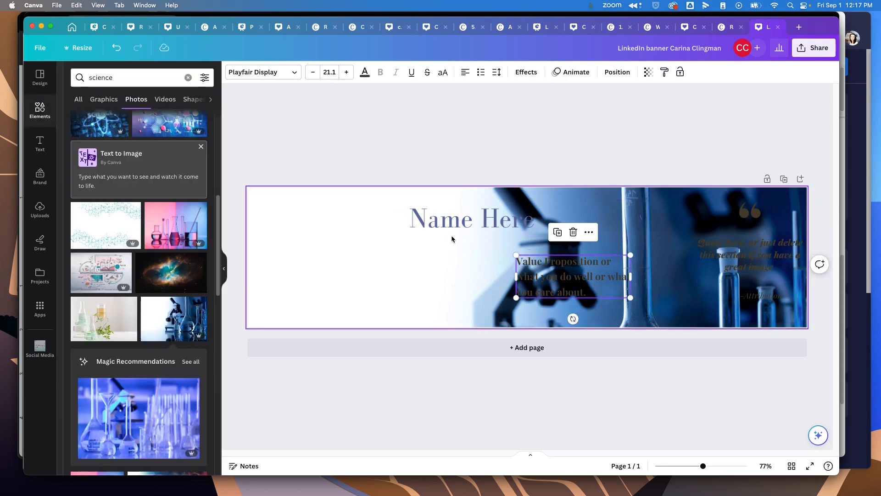
click(365, 72)
click(151, 133)
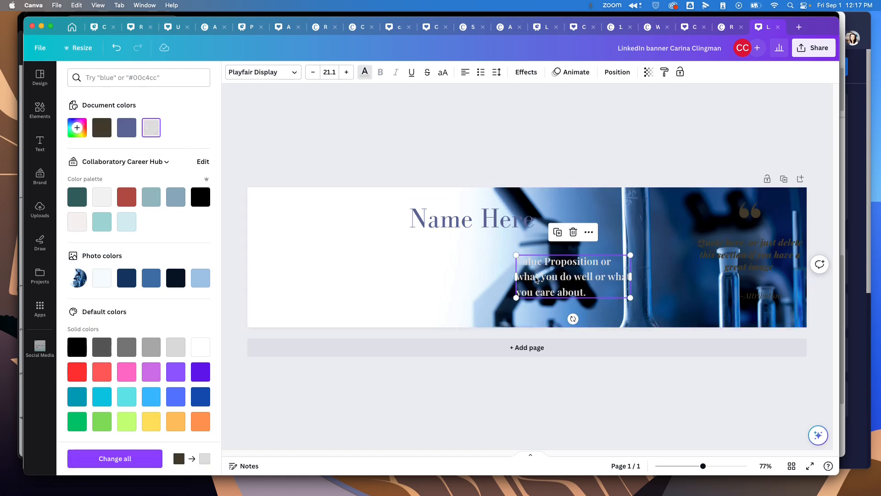
- Apply the Background effect to the "Value Proposition" text, trying an off-white fill and settling on dark green from the brand palette
click(528, 74)
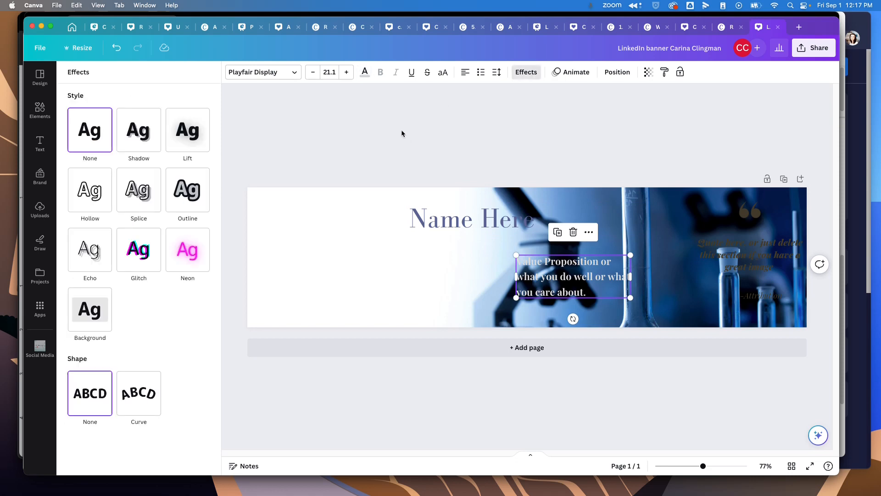
click(97, 324)
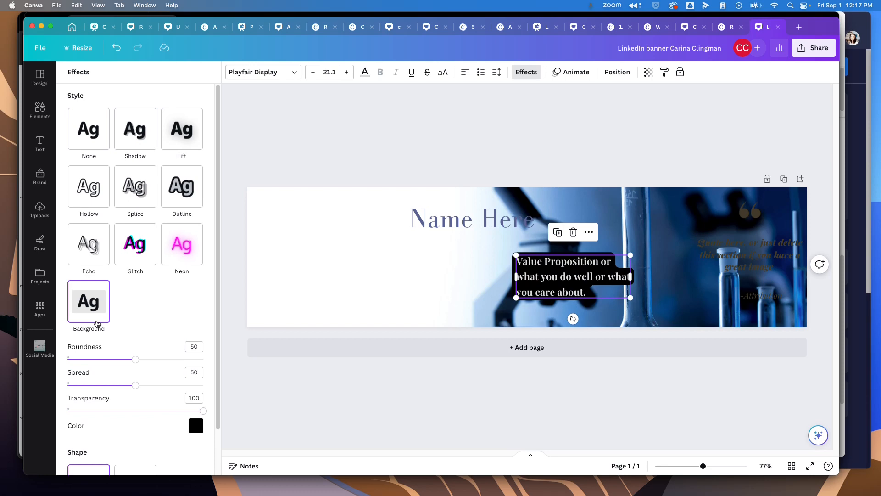
click(195, 427)
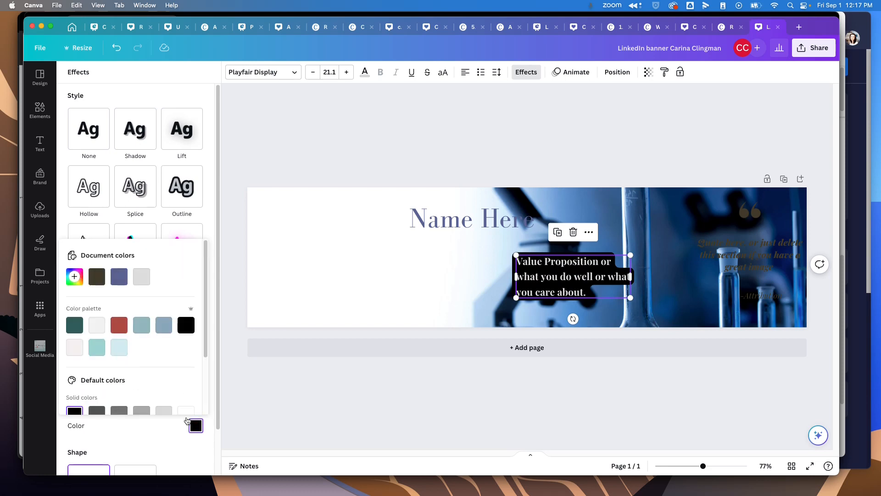
click(98, 329)
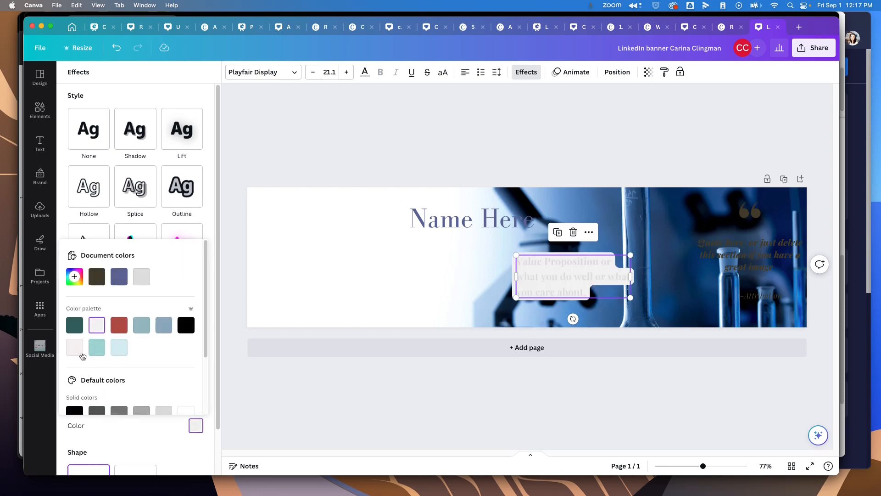
click(75, 325)
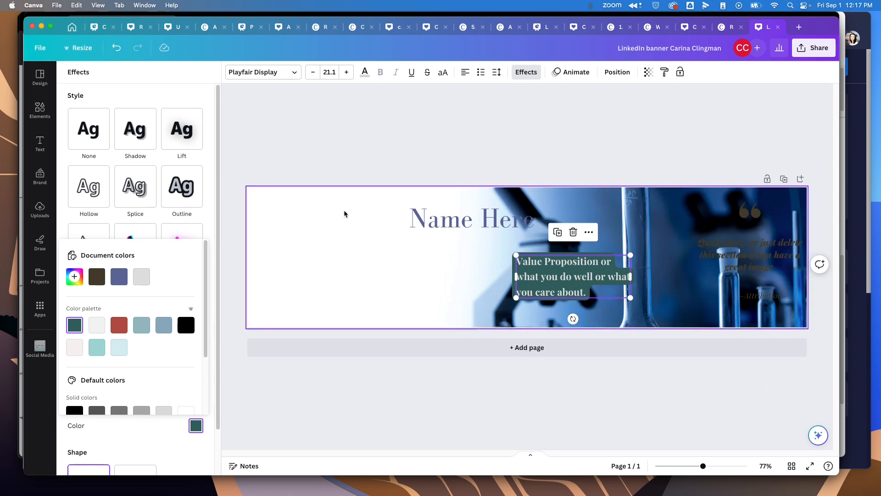
click(290, 156)
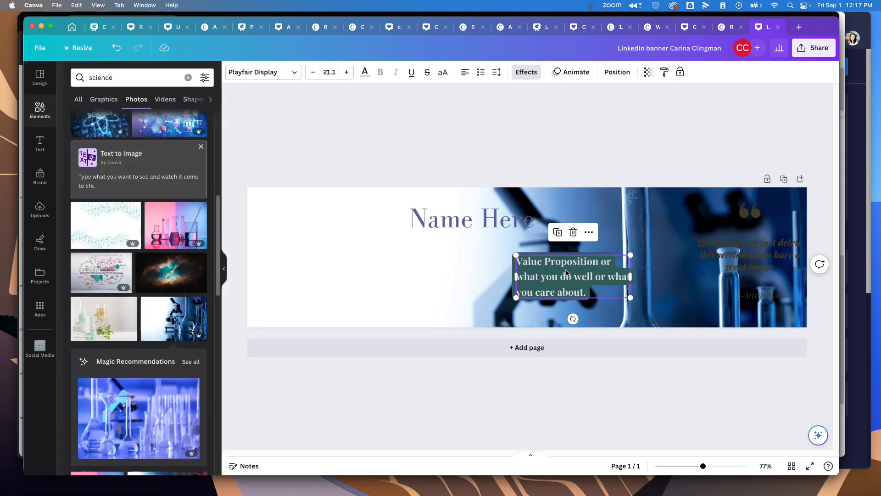
- Apply the cool Scandi filter to the banner's background photo
click(344, 258)
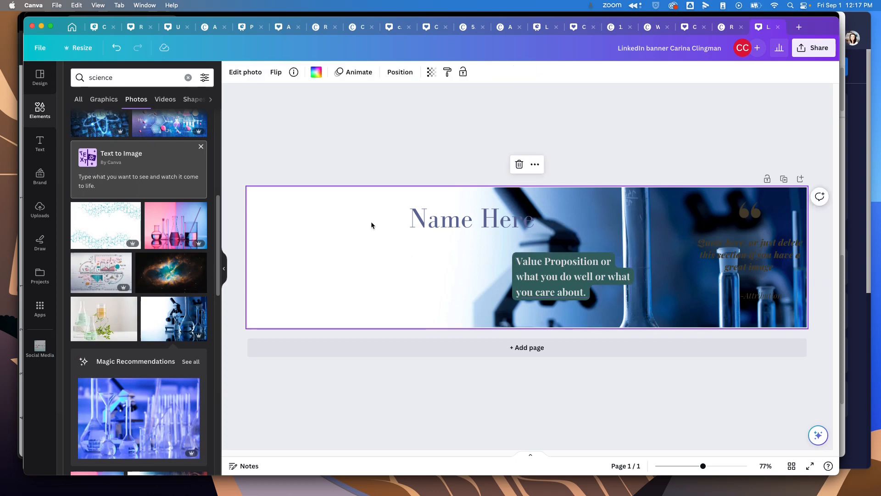
double_click(358, 246)
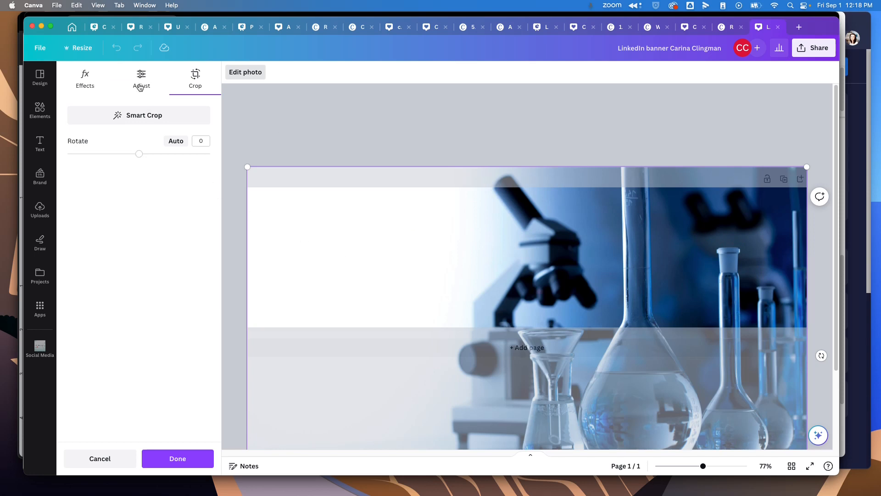
click(88, 79)
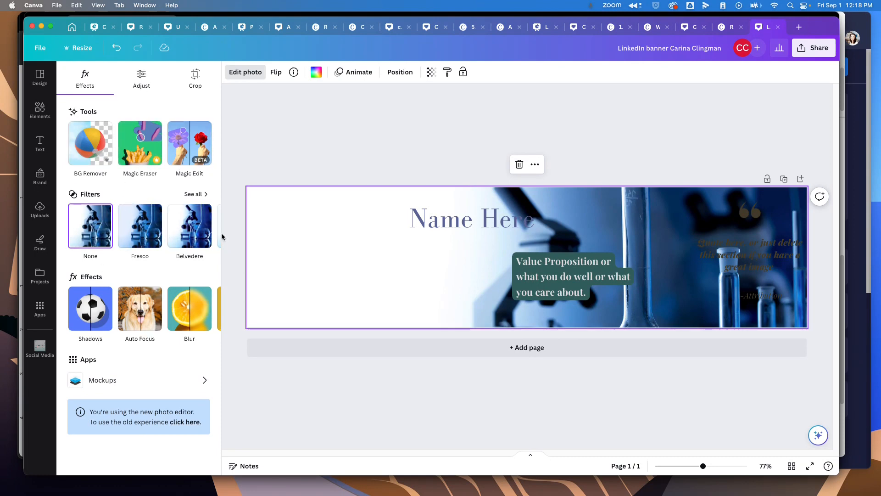
click(193, 193)
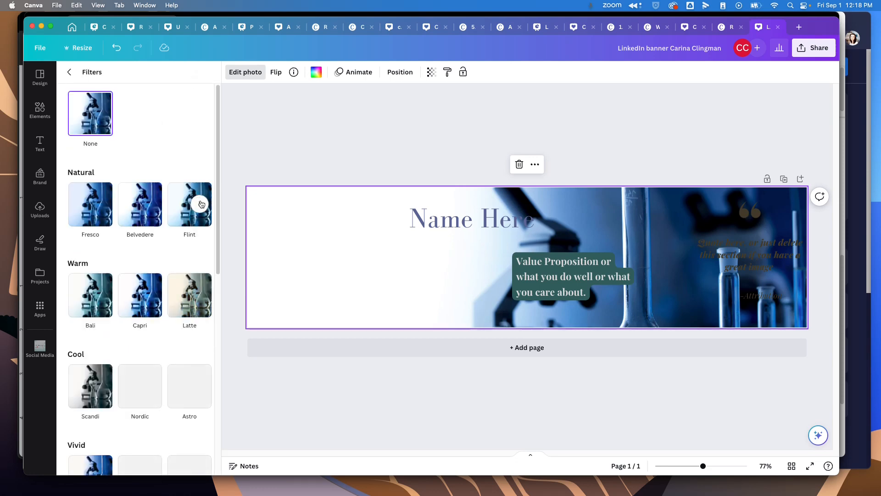
scroll(173, 285, down, 2)
scroll(173, 285, down, 2)
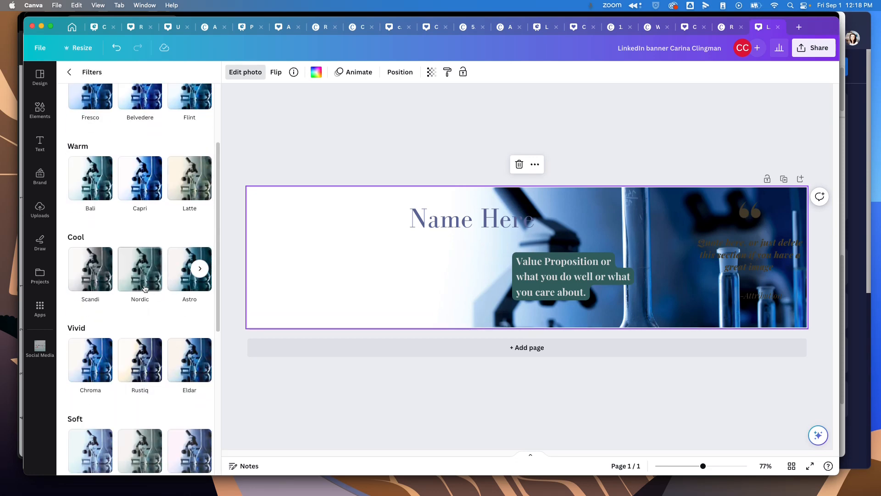
click(94, 265)
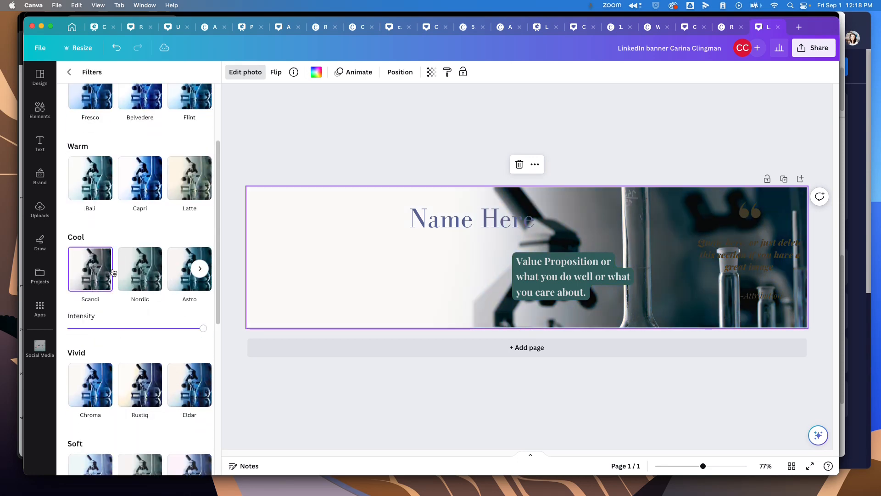
- Try the Outrun colour pop filter on the background photo and switch back to Scandi
scroll(96, 248, down, 3)
scroll(96, 231, down, 5)
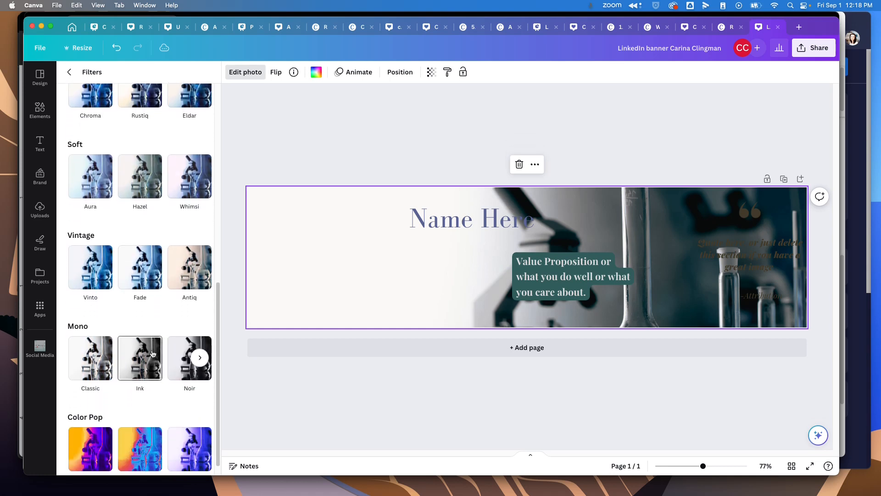
click(95, 443)
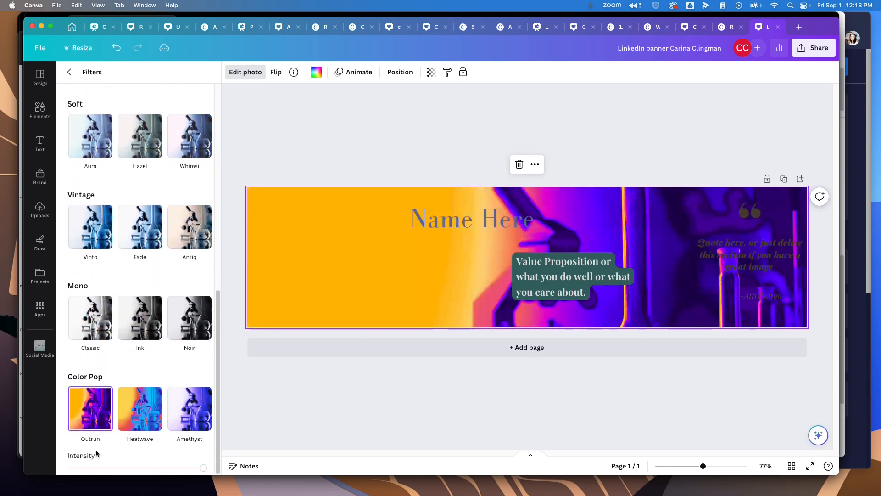
scroll(98, 414, up, 10)
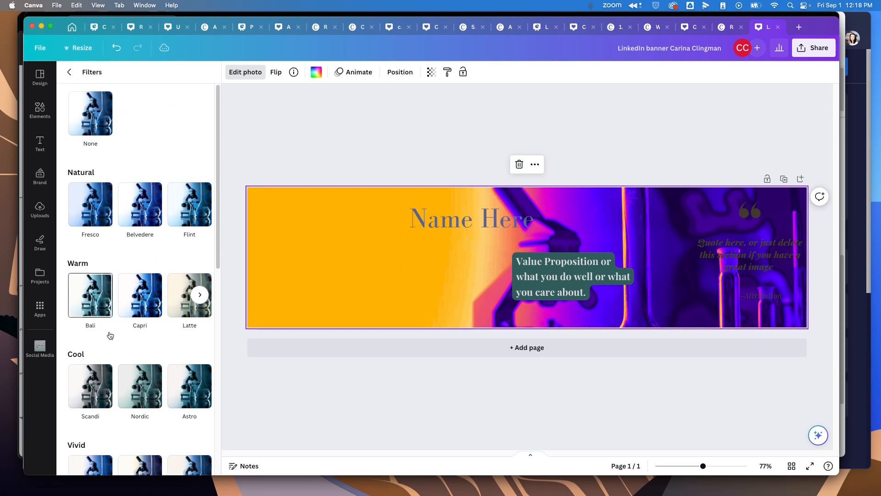
click(106, 375)
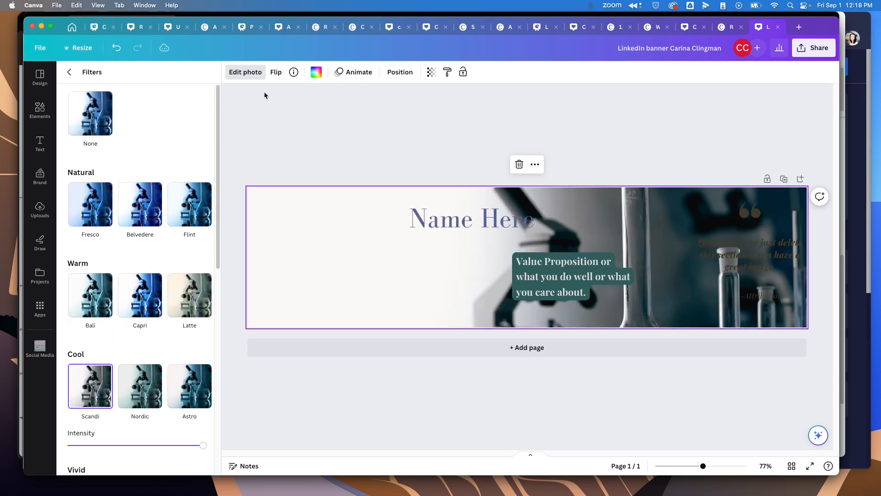
- Set the background photo's transparency to 42
click(432, 72)
drag(432, 112, 381, 115)
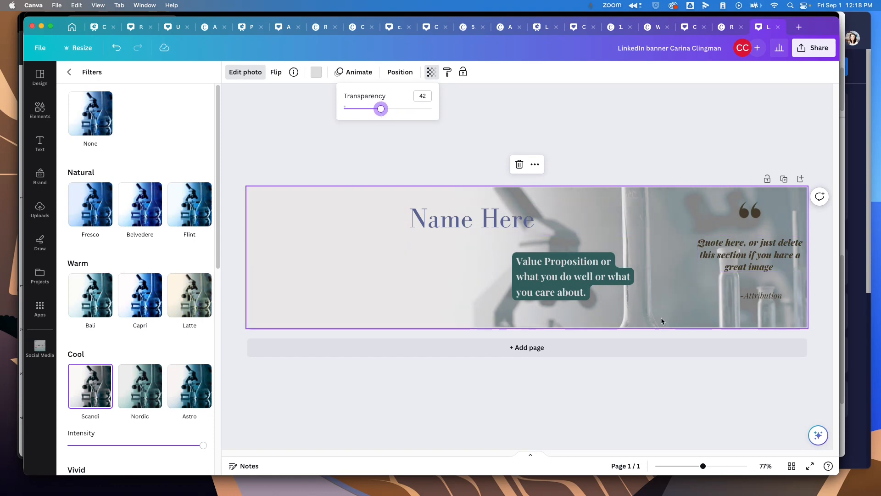
click(336, 146)
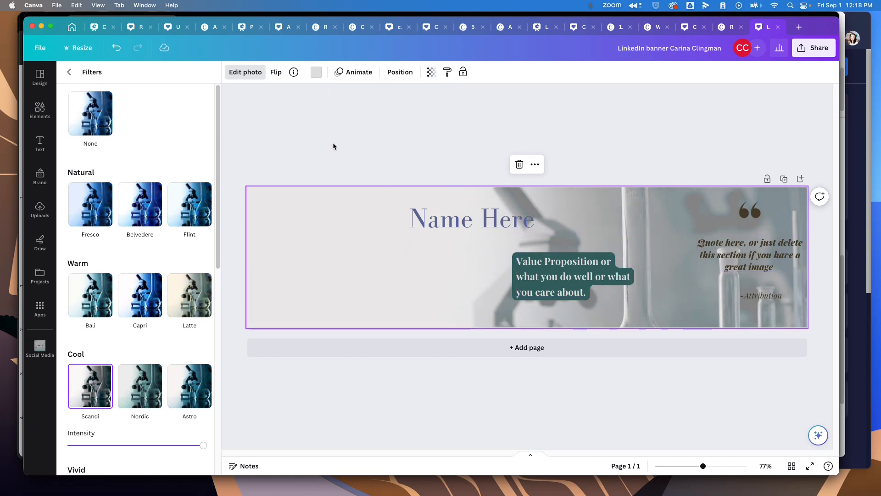
- Remove the Background effect from the "Value Proposition" text and recolour the text dark brown from the document colours
click(544, 267)
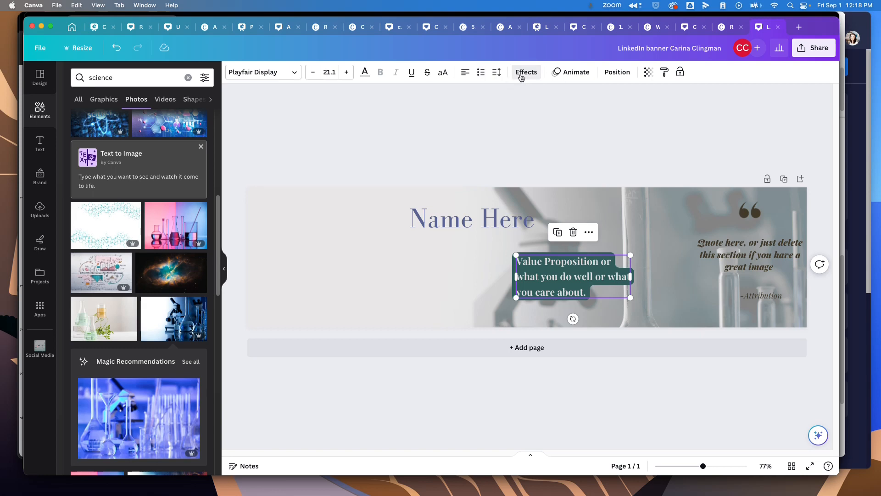
click(523, 72)
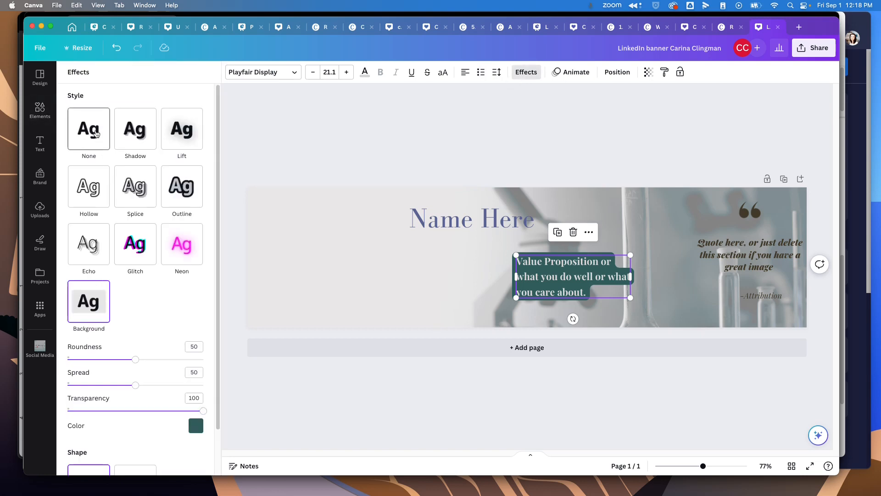
click(94, 131)
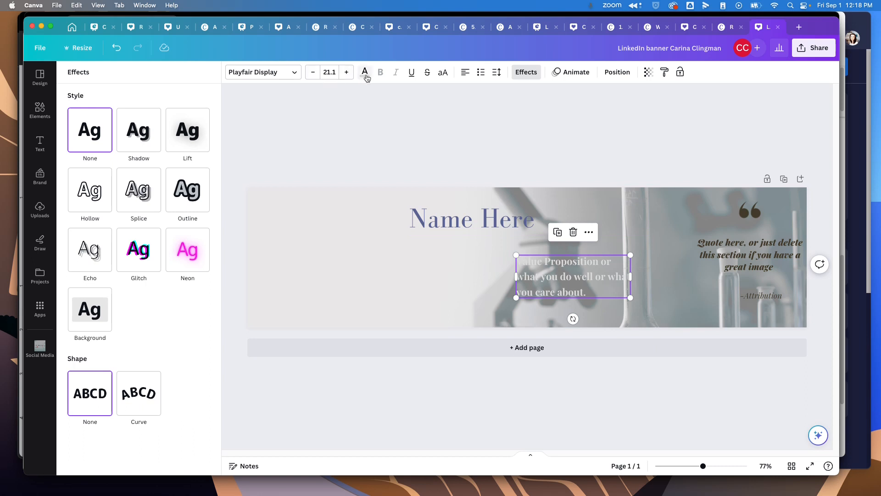
click(365, 72)
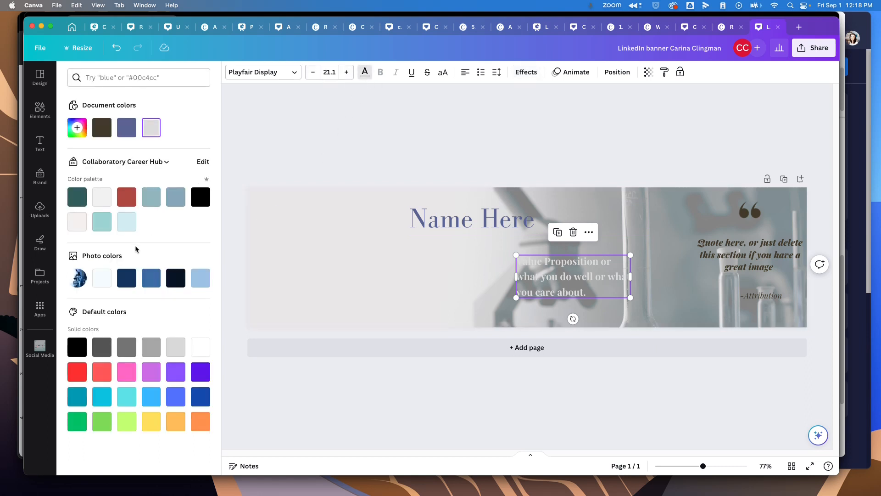
click(102, 127)
click(379, 129)
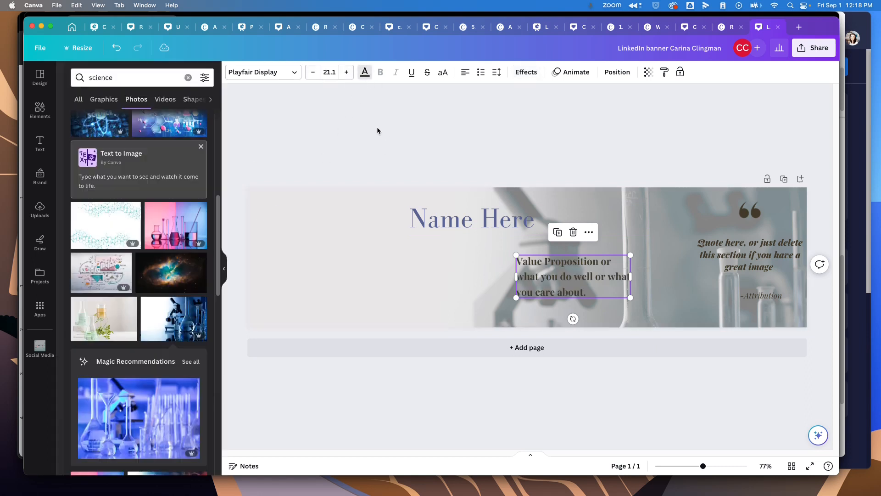
click(431, 403)
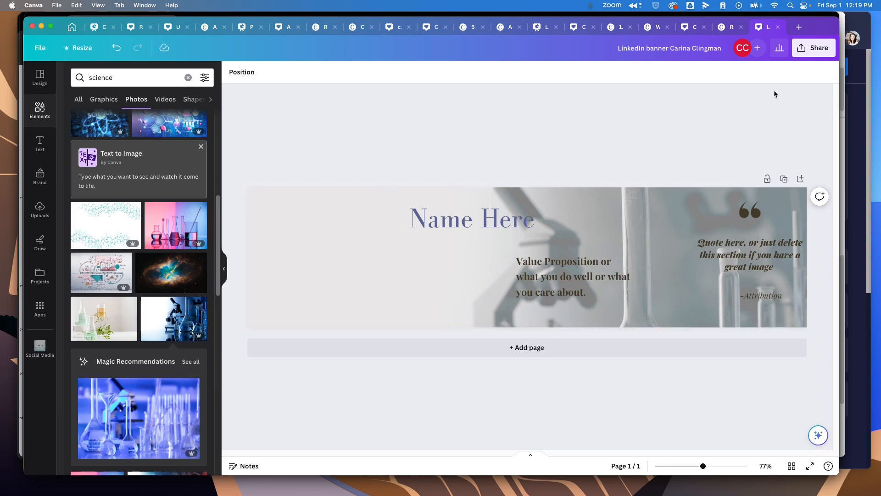
- Download the banner as a PNG at size multiplier 3 and save the file in the Downloads folder
click(814, 48)
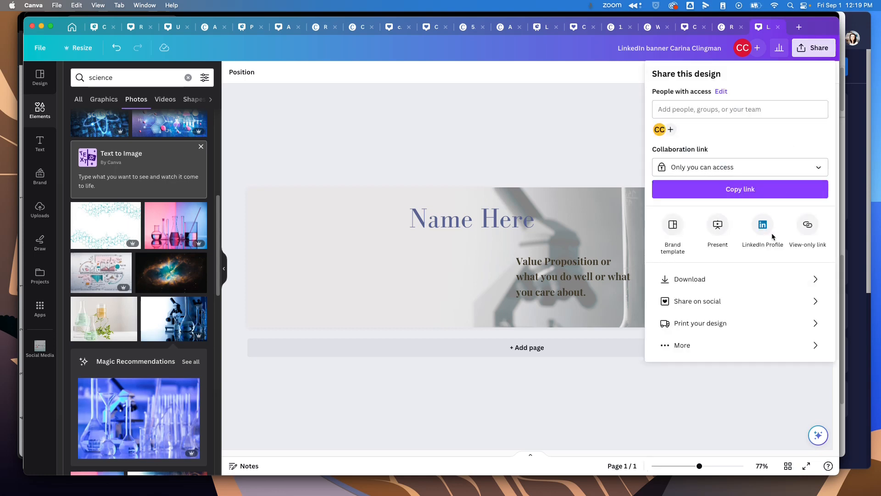
click(751, 280)
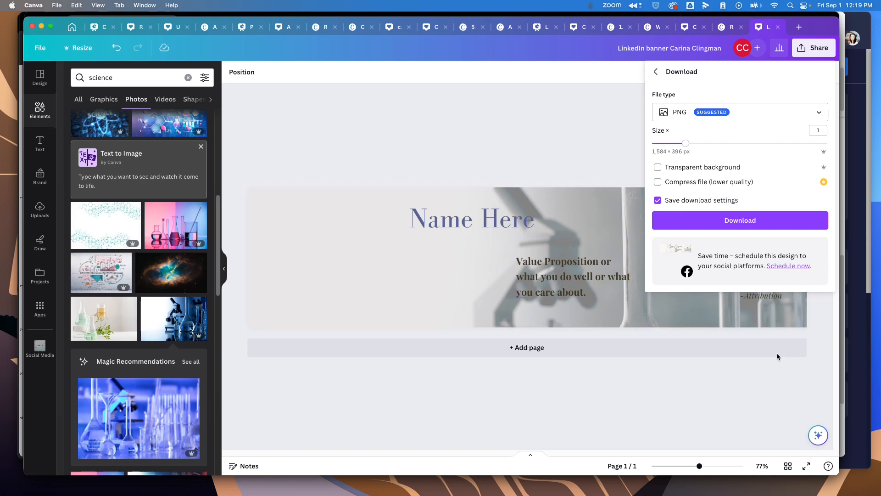
click(816, 131)
text(3)
click(791, 128)
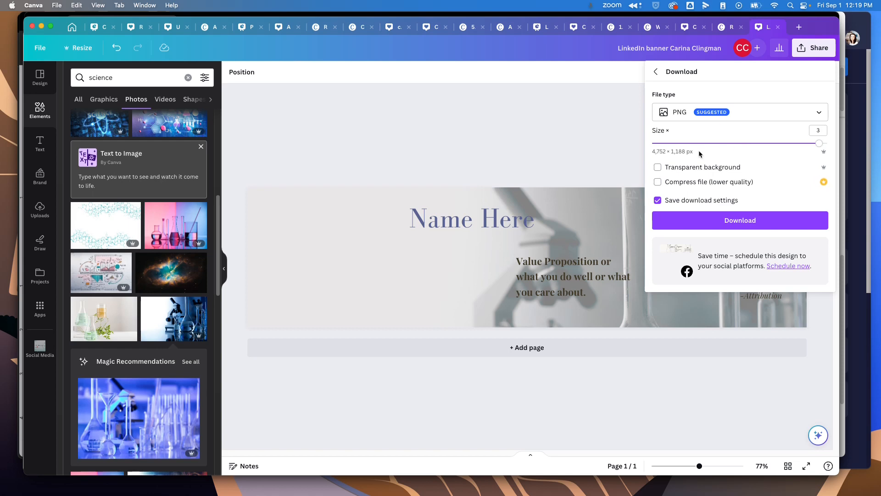
click(726, 224)
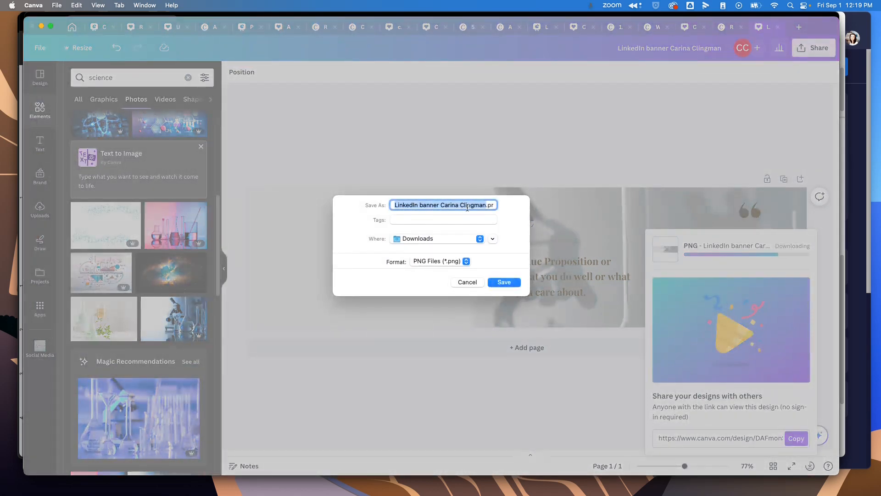
click(509, 282)
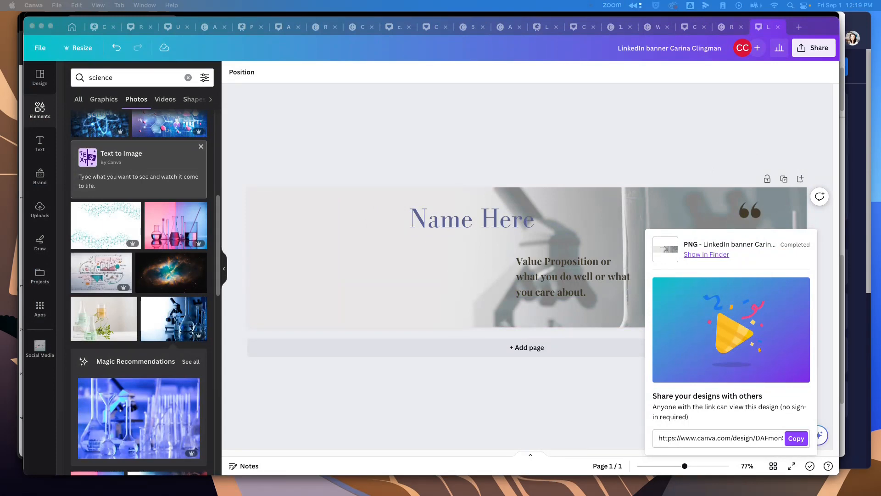
- Switch to the LinkedIn profile in Chrome, view the background photo's editing options, and close them without applying changes
drag(880, 124, 359, 27)
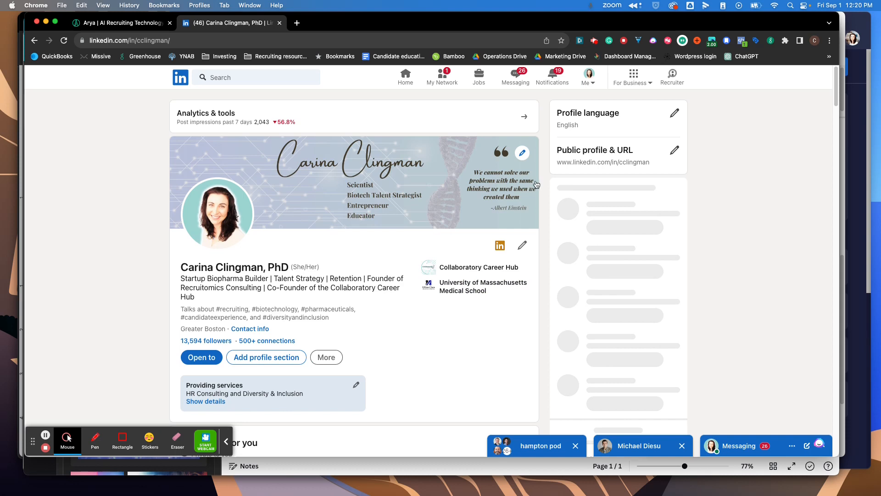
click(527, 156)
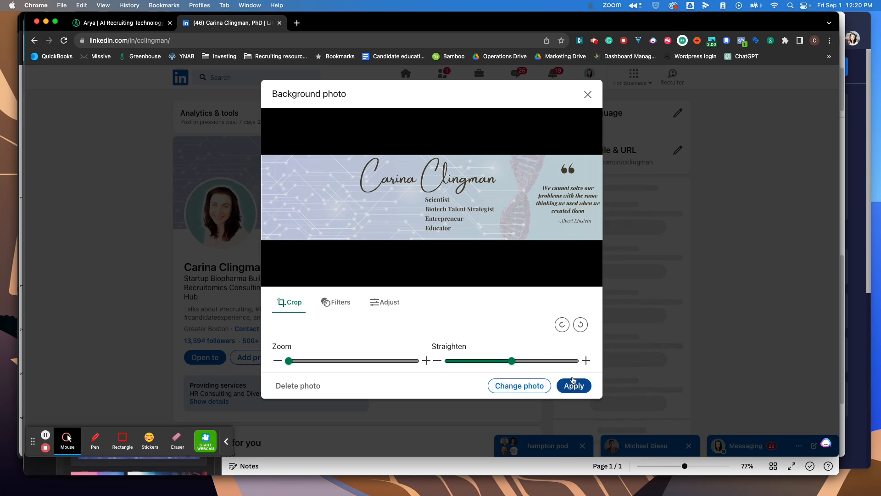
click(586, 92)
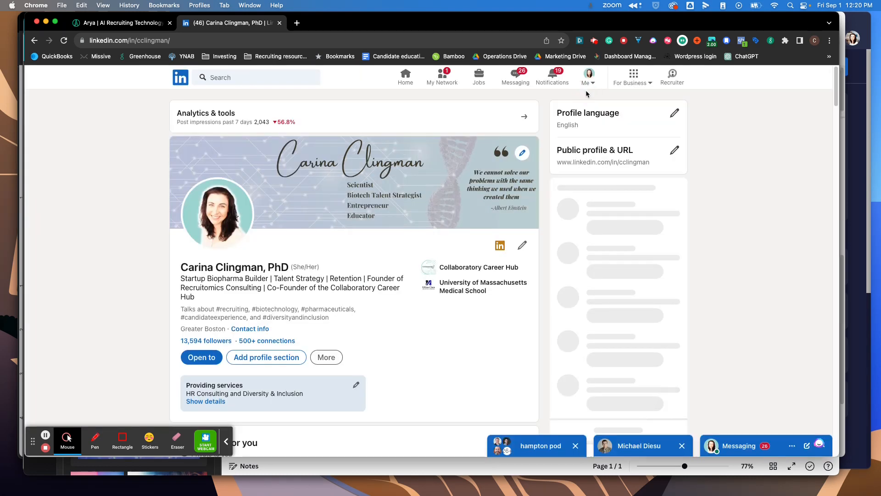